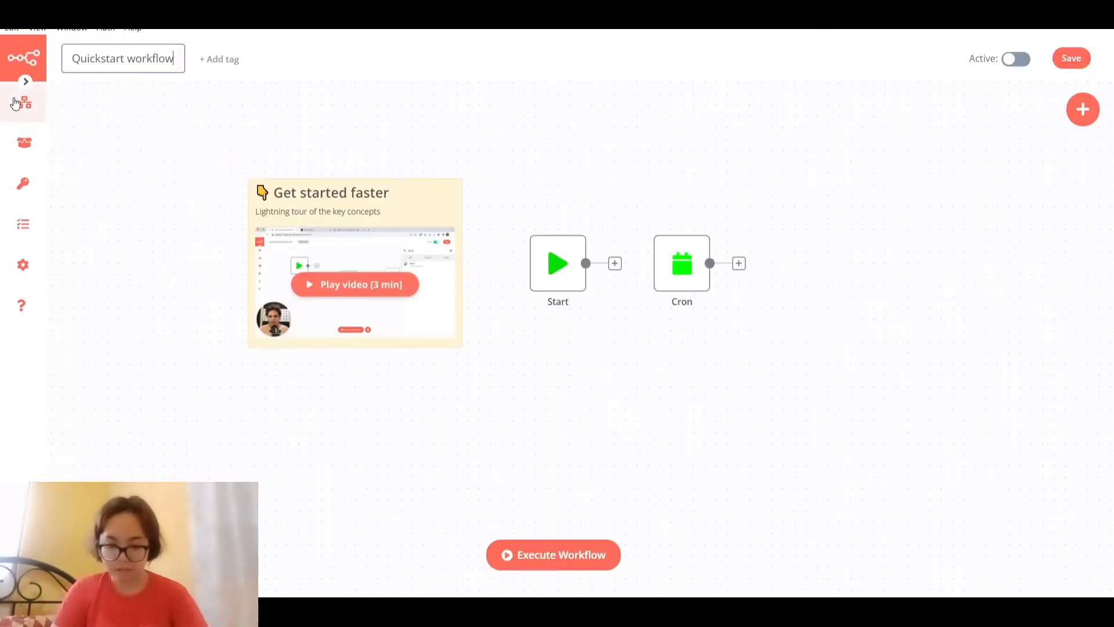
pyautogui.moveTo(16, 104)
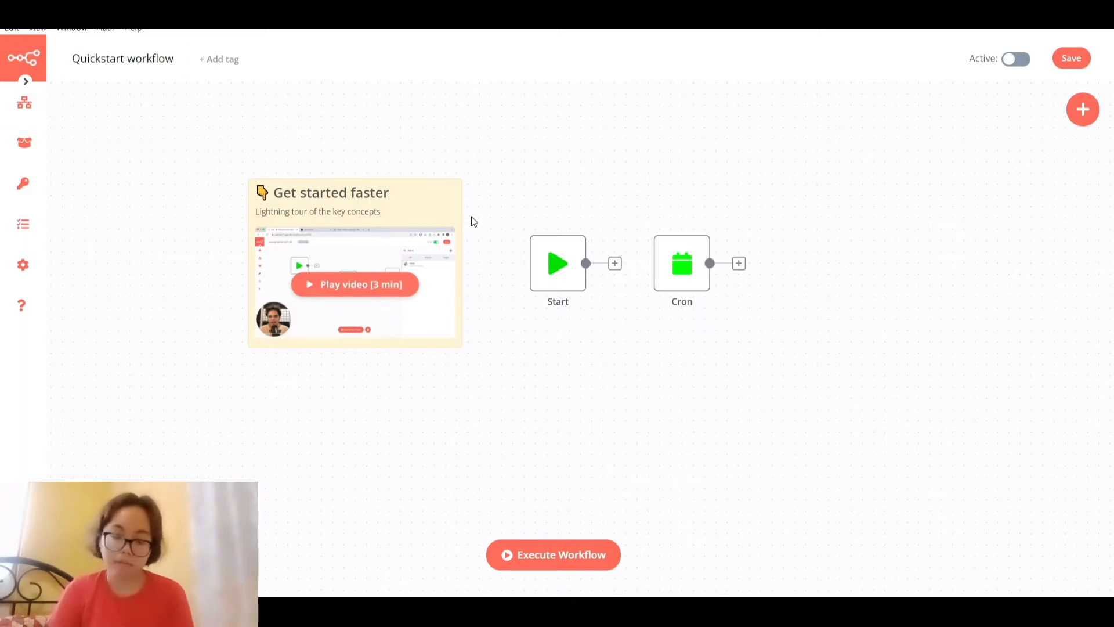
pyautogui.click(90, 59)
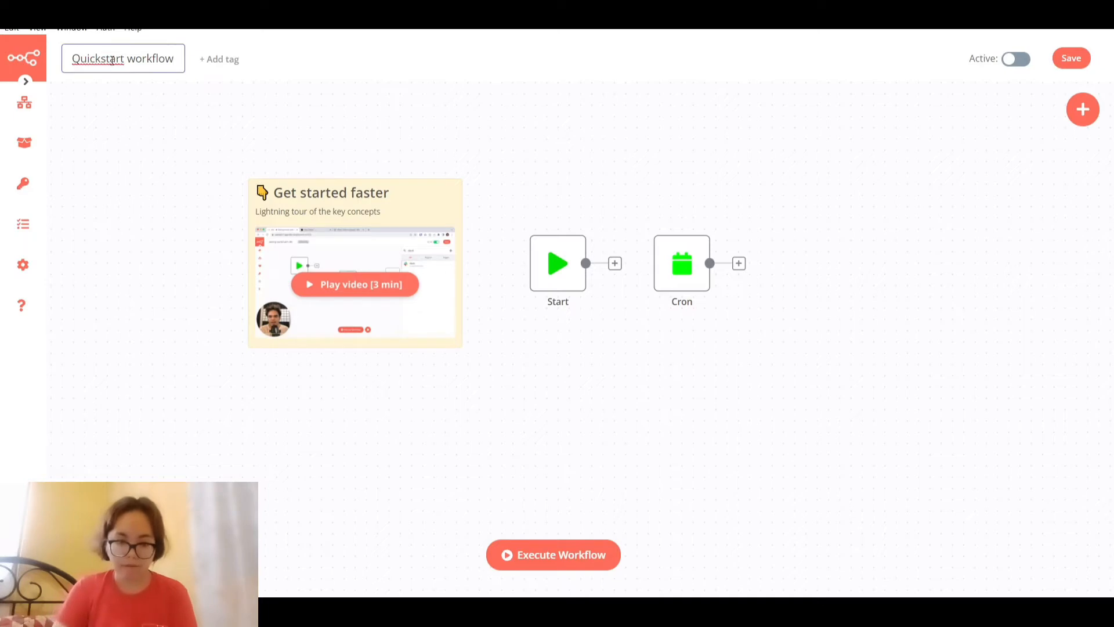
pyautogui.moveTo(175, 62); pyautogui.dragTo(37, 94)
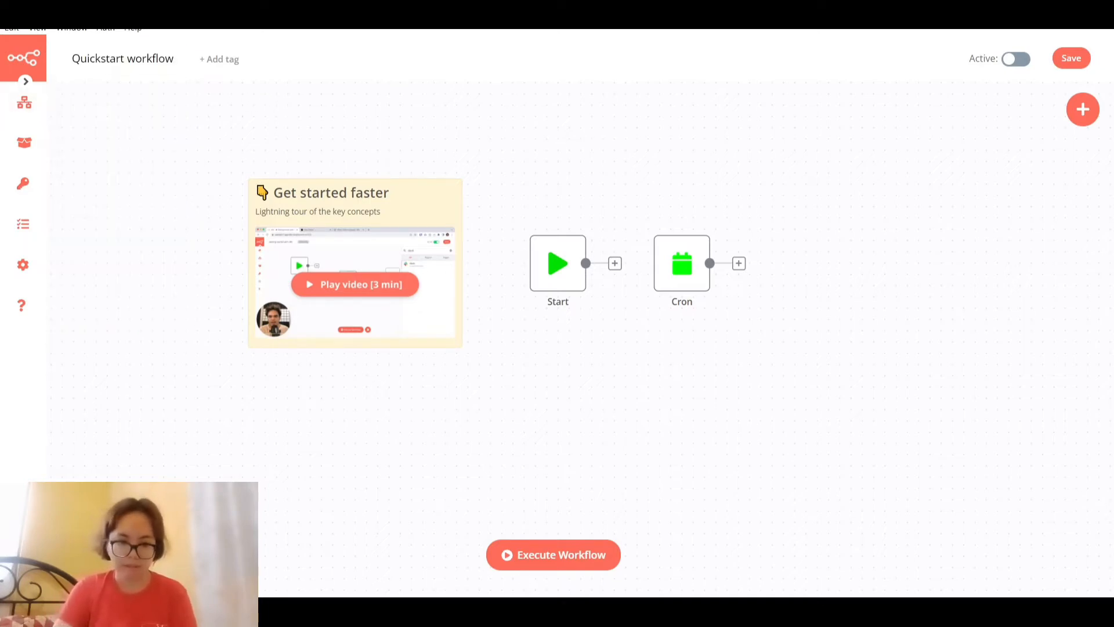
# - Switch to the n8n documentation in the browser and read the instructions for adding a Cron trigger node
pyautogui.click(531, 610)
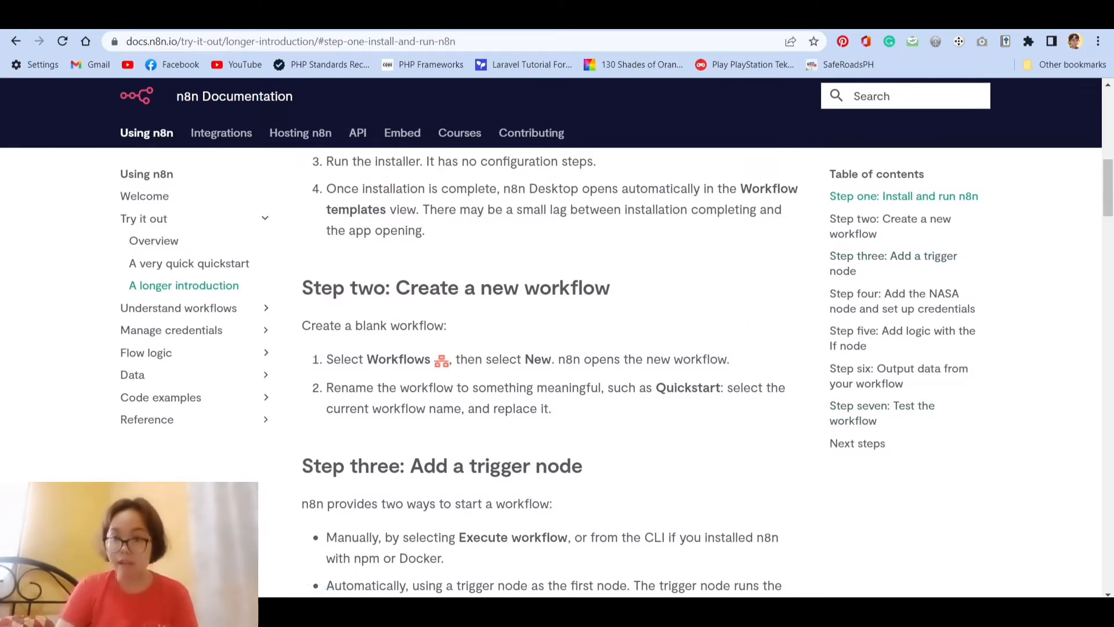
pyautogui.click(551, 611)
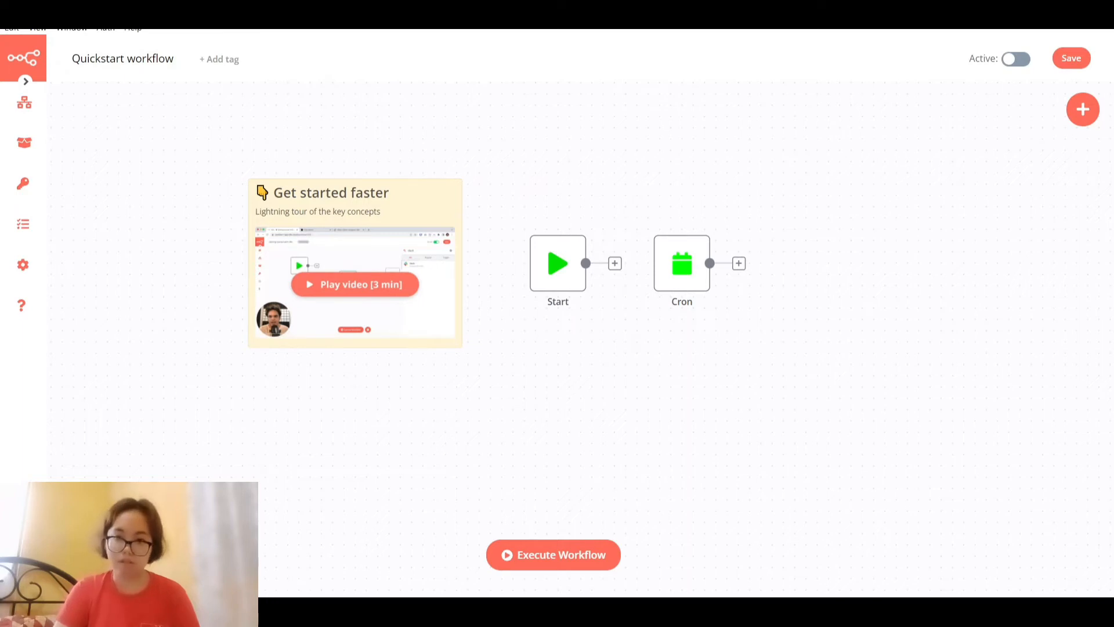
pyautogui.click(545, 610)
pyautogui.moveTo(1111, 202); pyautogui.dragTo(1108, 223)
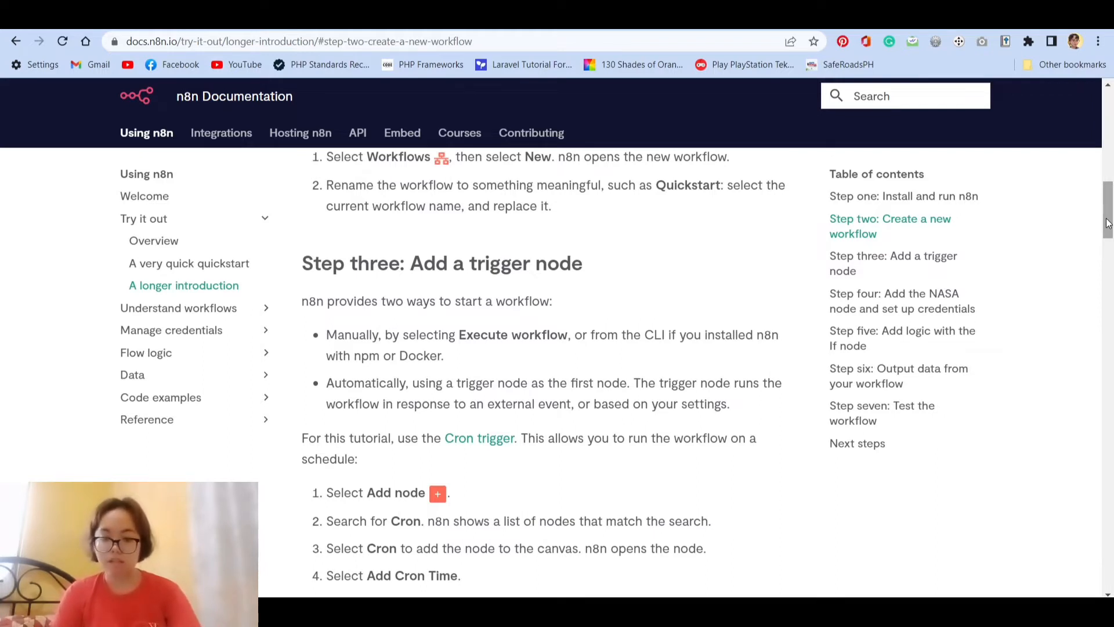
pyautogui.moveTo(1108, 223); pyautogui.dragTo(1105, 242)
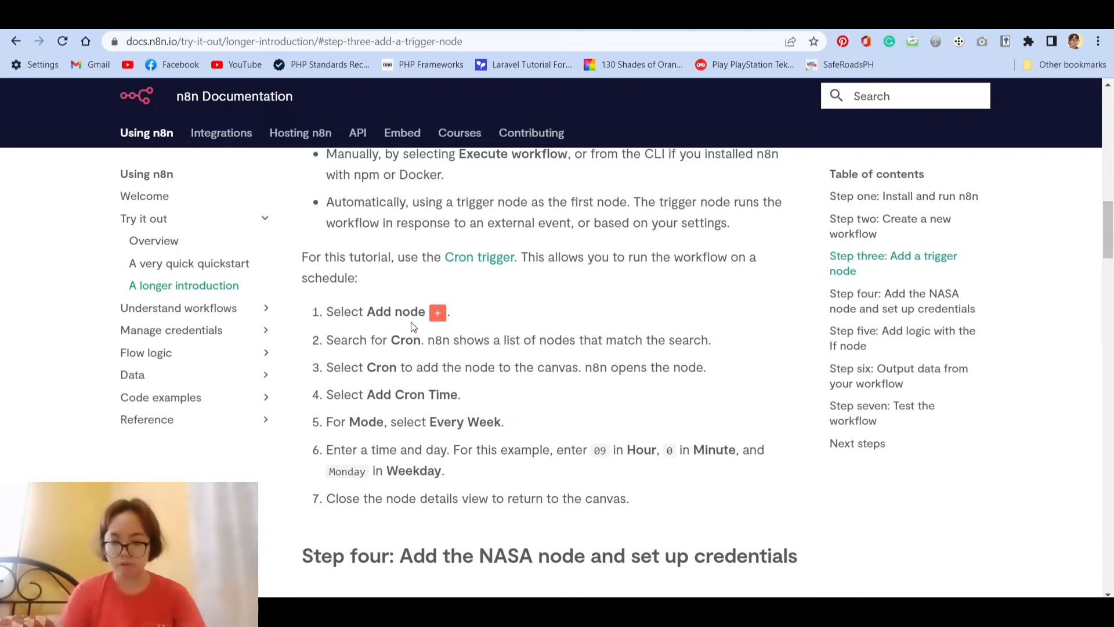
# - Switch back to the n8n app, search the available nodes for "cron", and return to the canvas without adding one
pyautogui.hotkey('alt', 'Tab')
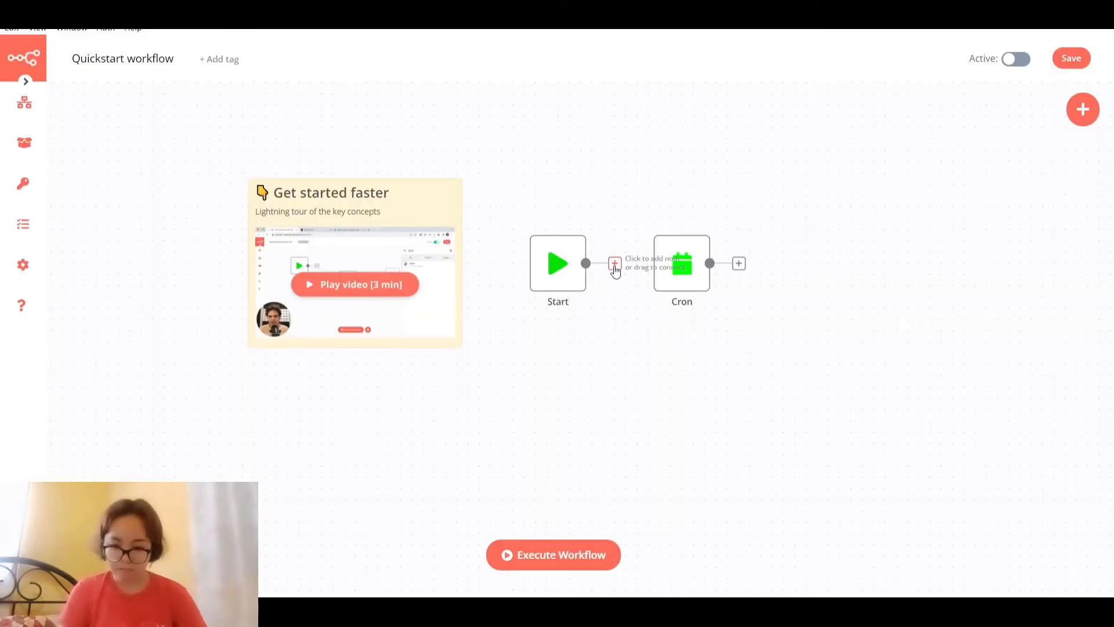
pyautogui.click(615, 266)
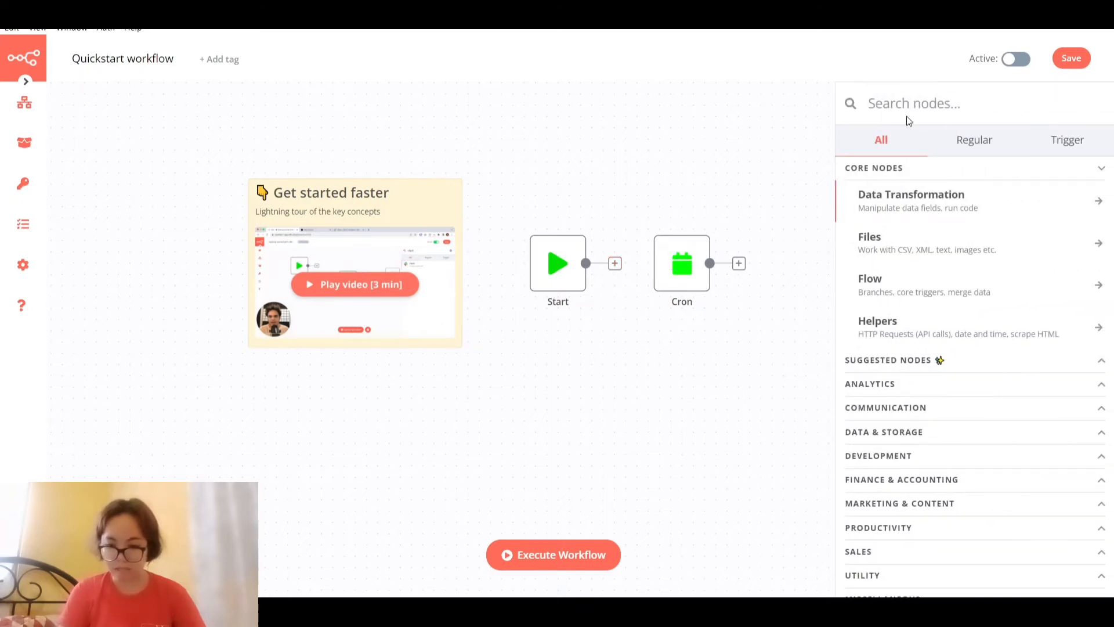
pyautogui.write('cron')
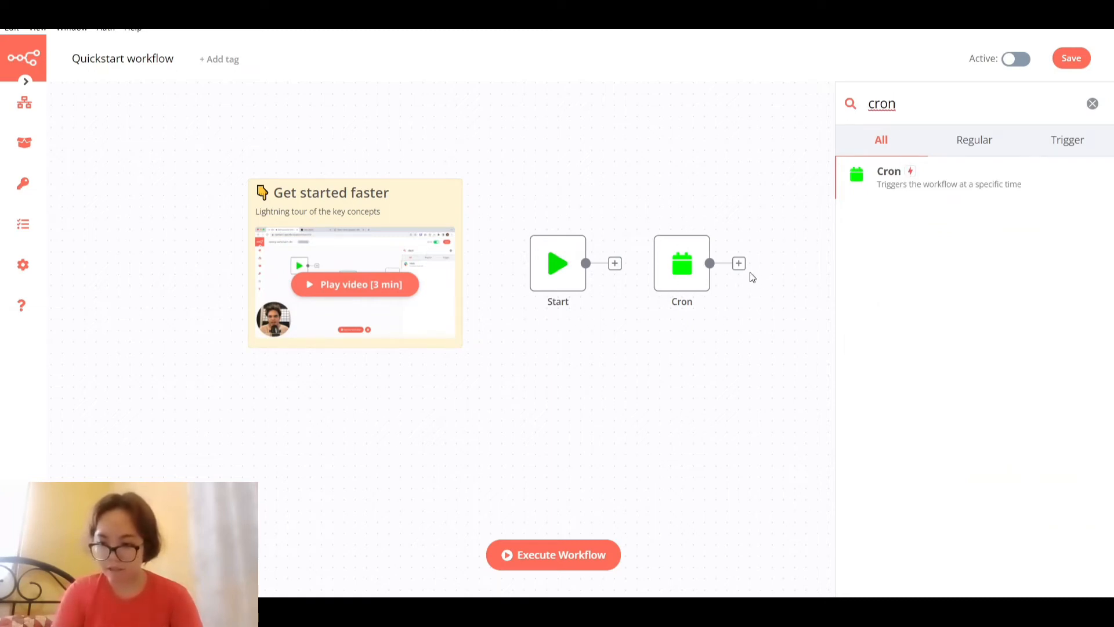
pyautogui.click(665, 364)
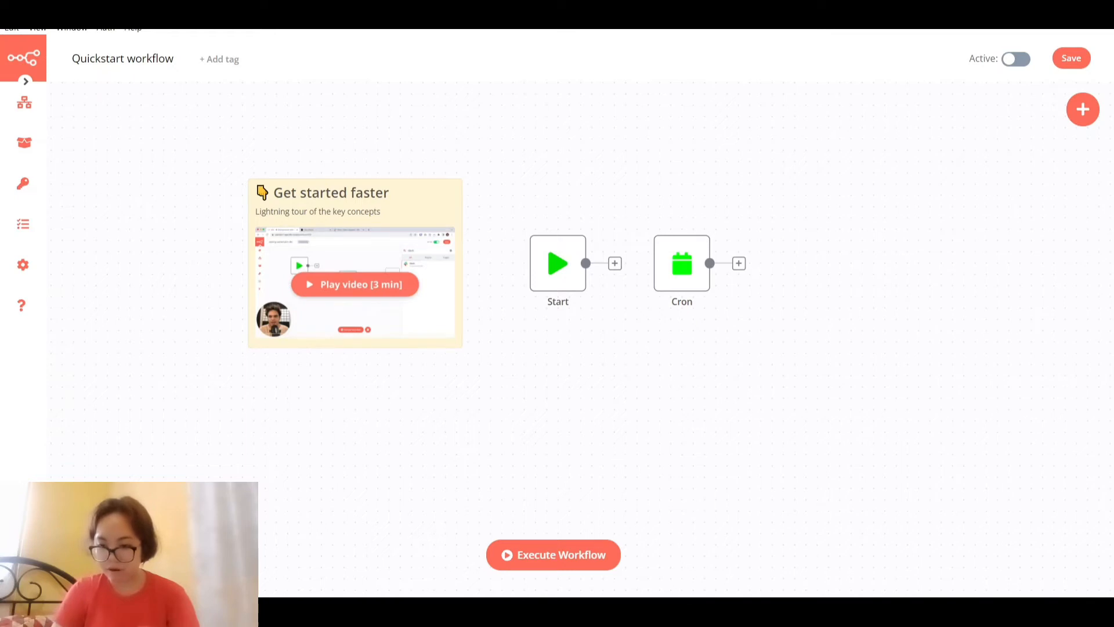
# - Check the trigger instructions in the browser, then open the existing Cron node in n8n and add a Cron time
pyautogui.hotkey('alt', 'Tab')
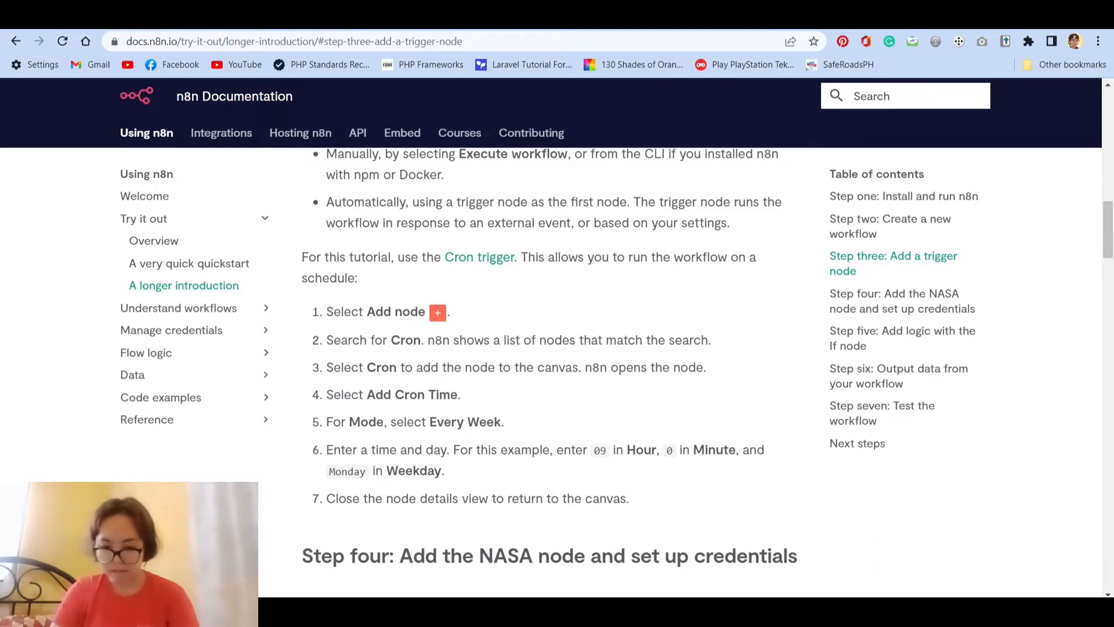
pyautogui.hotkey('alt', 'Tab')
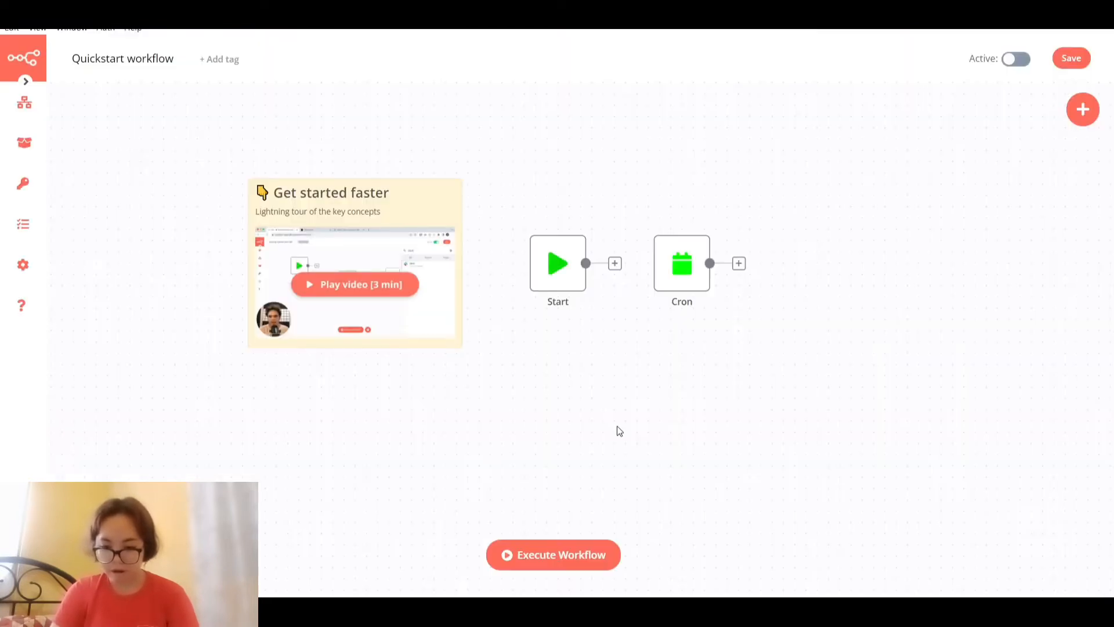
pyautogui.click(672, 283)
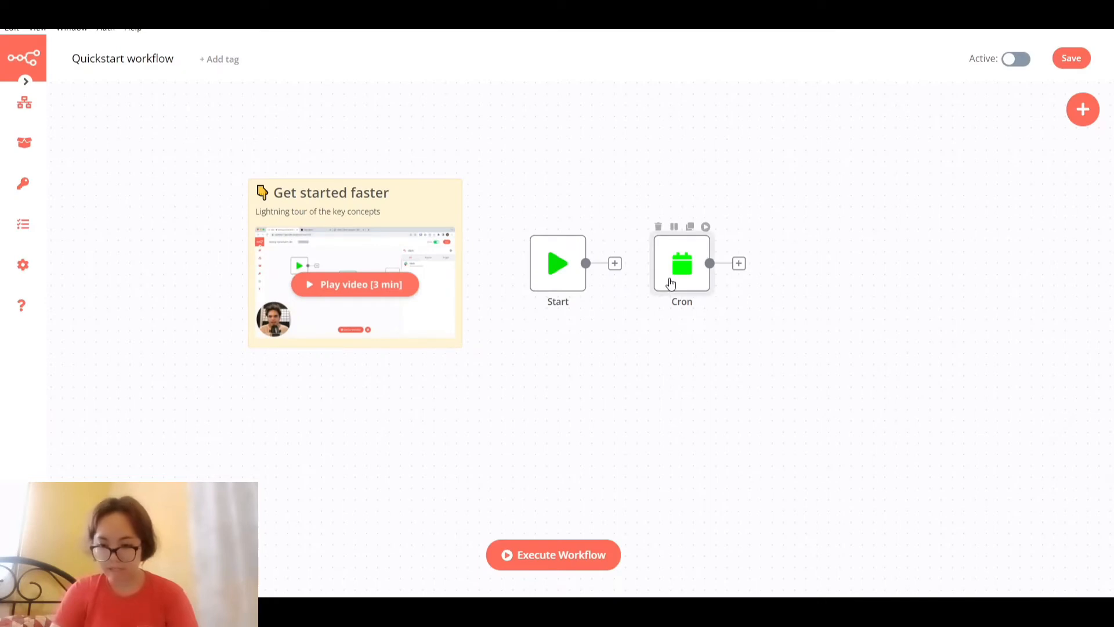
pyautogui.doubleClick(671, 283)
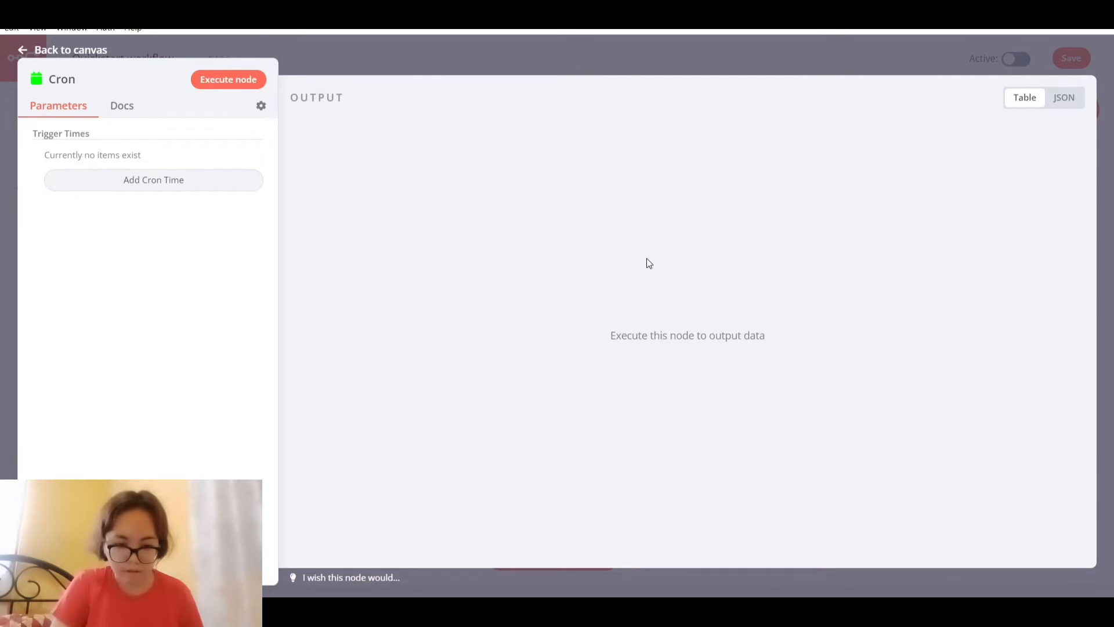
pyautogui.click(1062, 99)
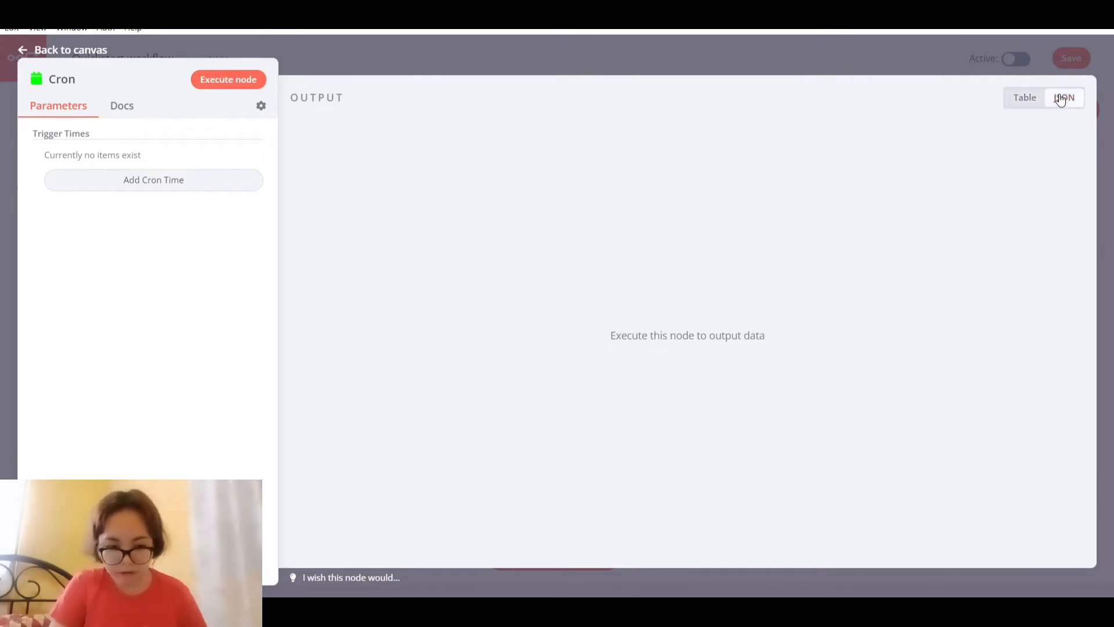
pyautogui.click(1027, 99)
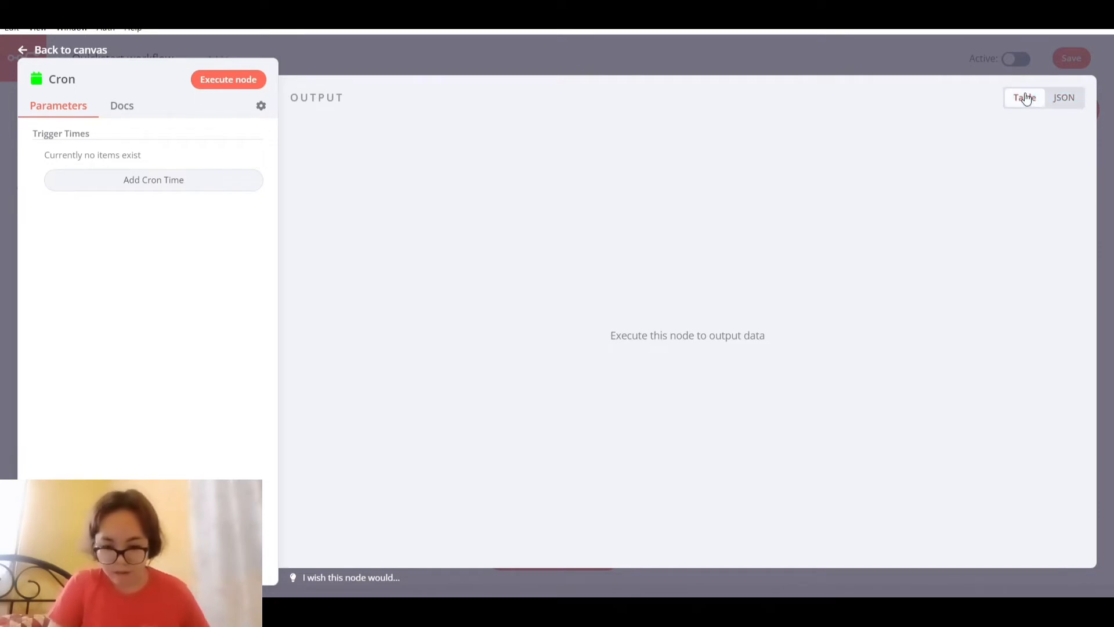
pyautogui.click(150, 182)
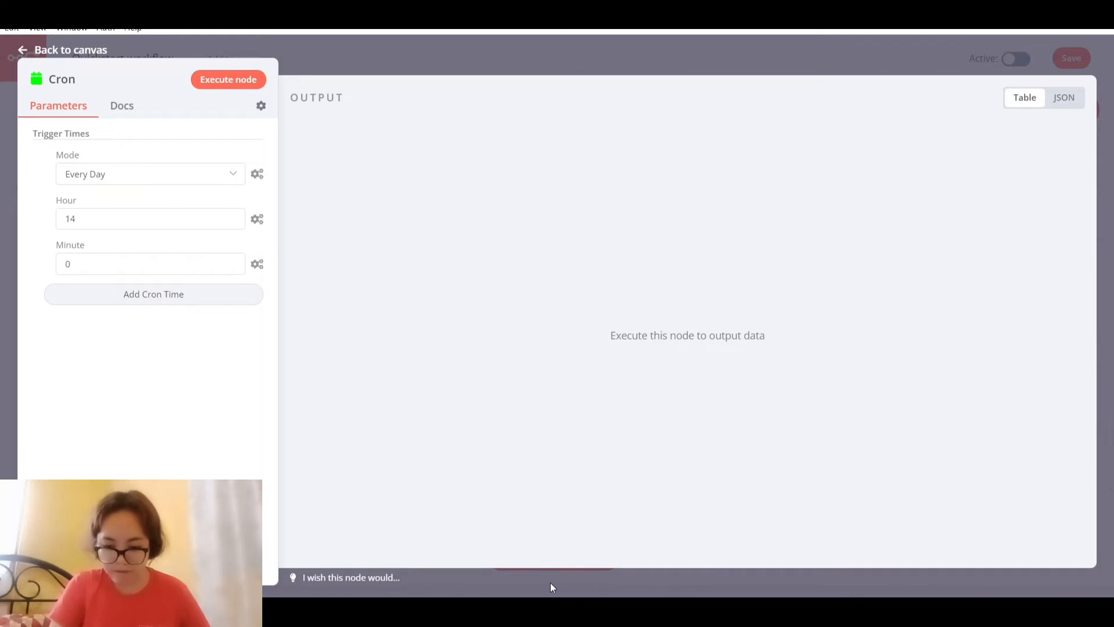
# - Consult the browser documentation and set the Cron node's trigger mode to Every Week in n8n
pyautogui.hotkey('alt', 'Tab')
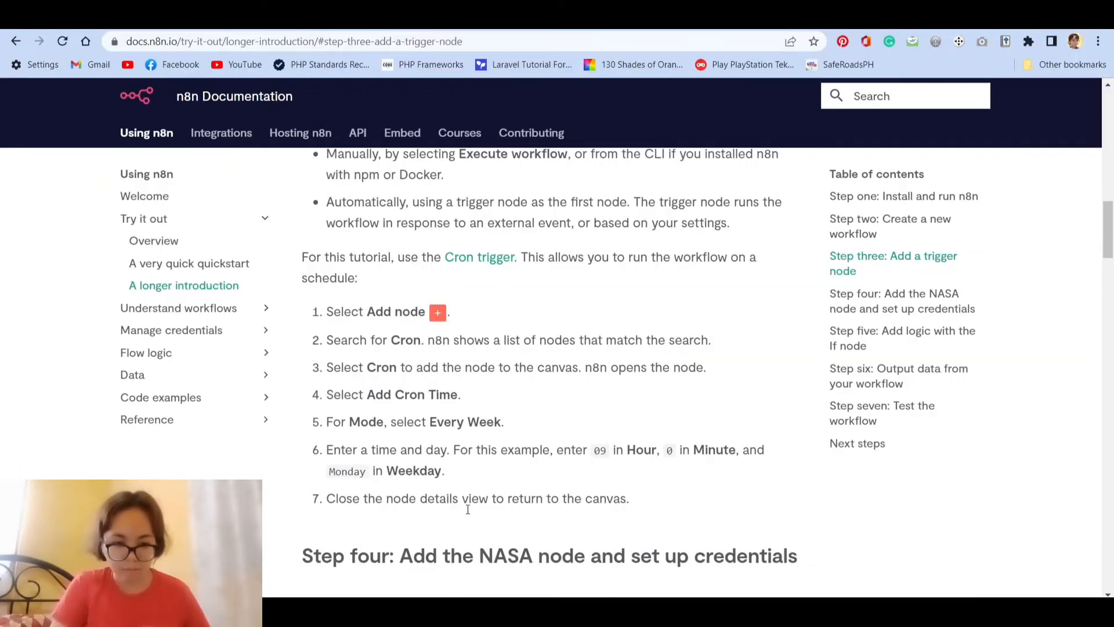
pyautogui.hotkey('alt', 'Tab')
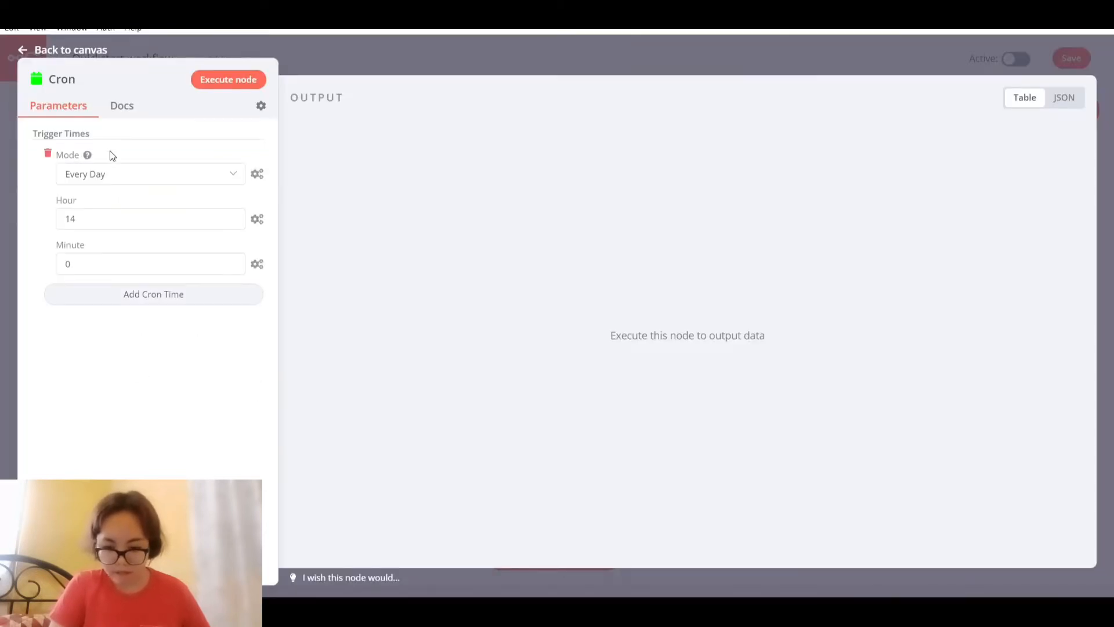
pyautogui.click(113, 180)
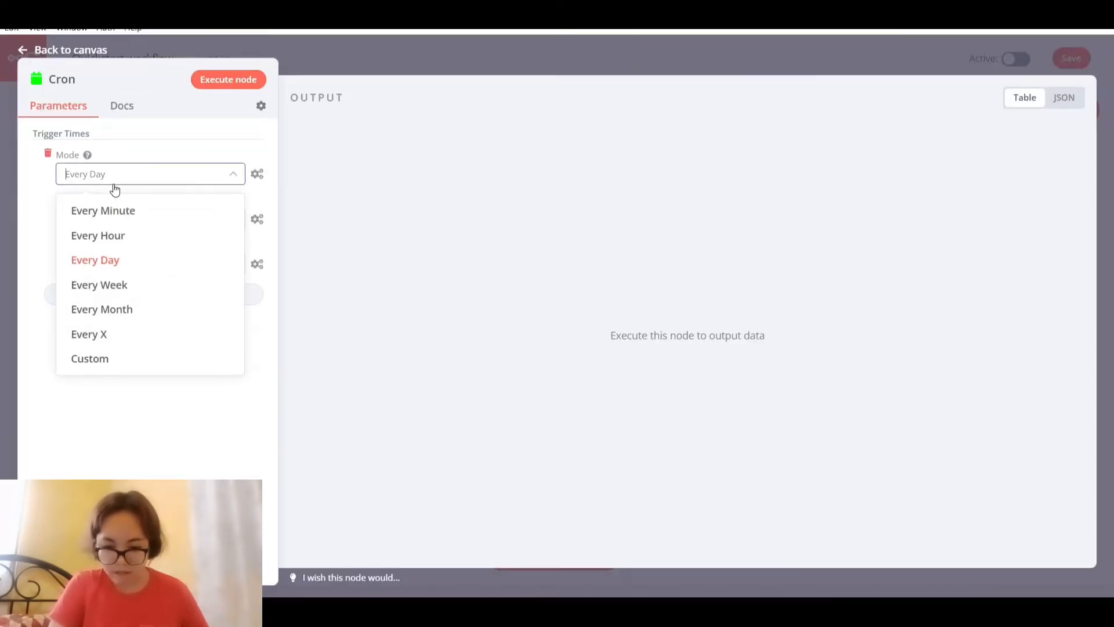
pyautogui.click(109, 286)
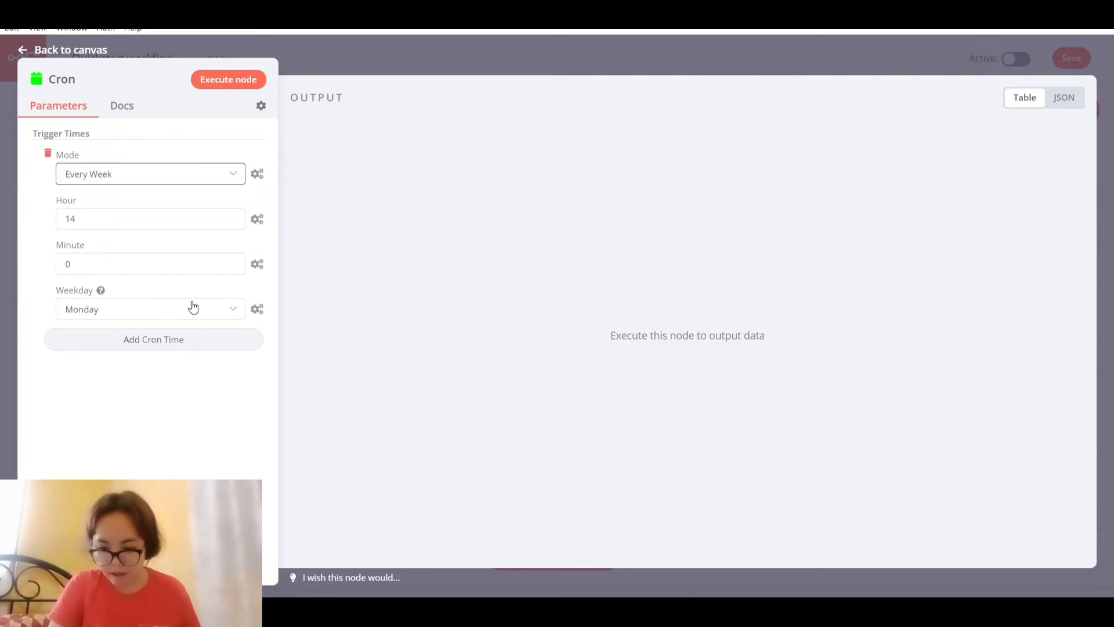
# - Recheck the schedule values in the browser documentation and set the weekly trigger's hour to 9 in n8n
pyautogui.hotkey('alt', 'Tab')
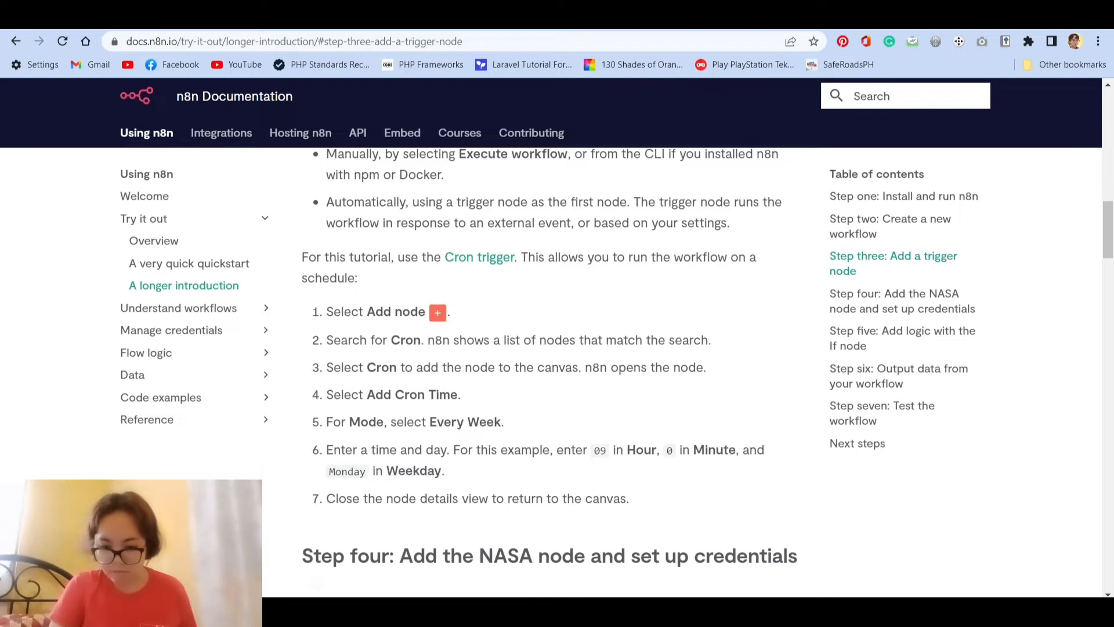
pyautogui.moveTo(519, 612)
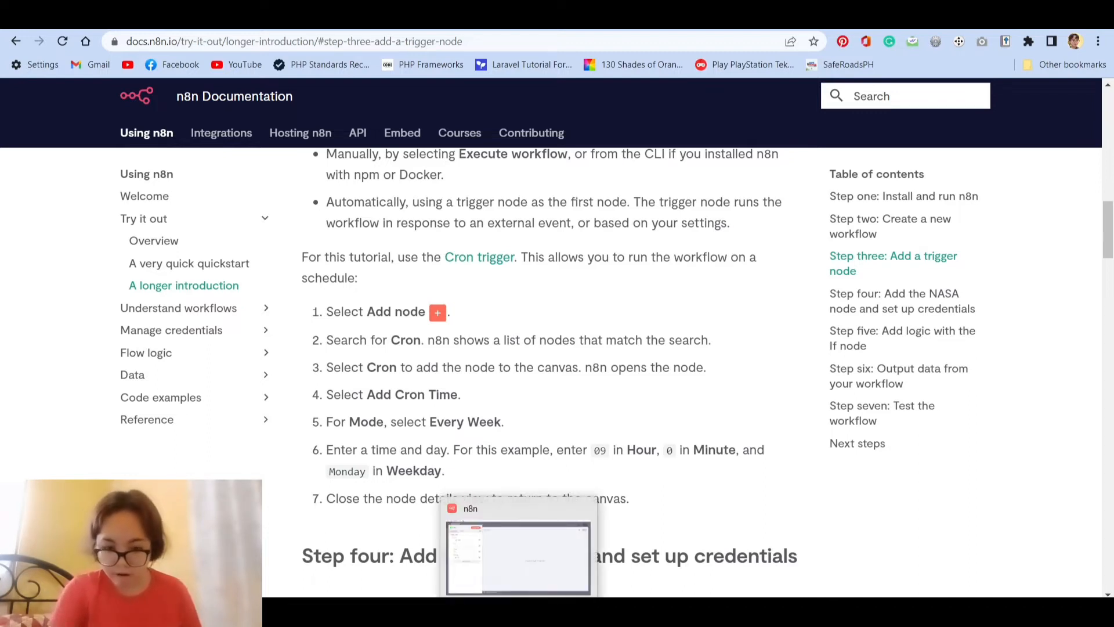
pyautogui.click(519, 557)
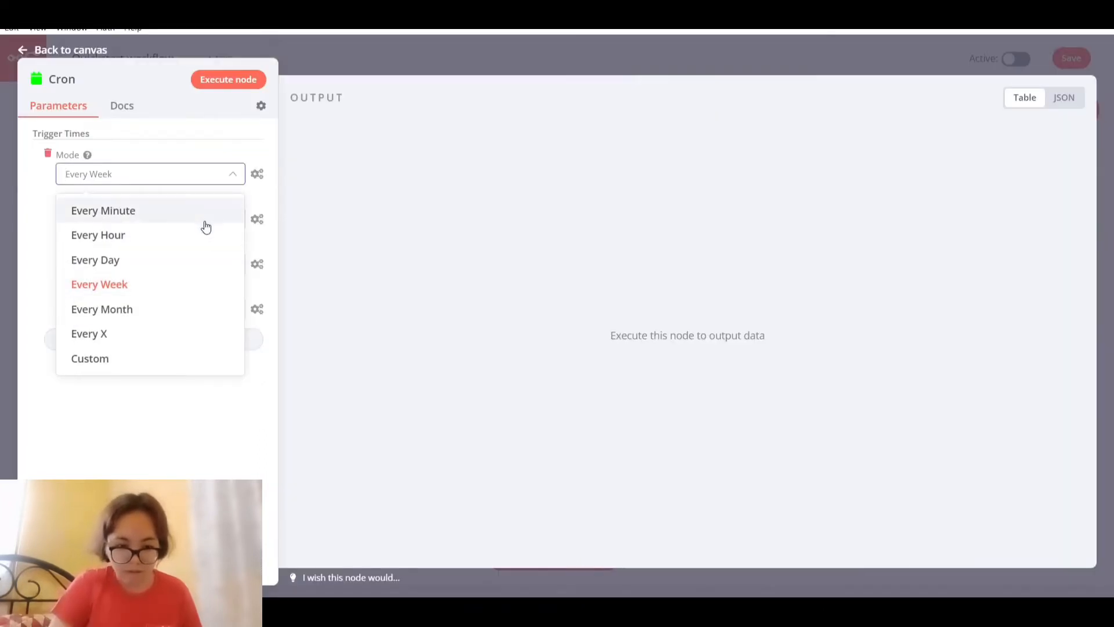
pyautogui.click(213, 290)
pyautogui.click(119, 224)
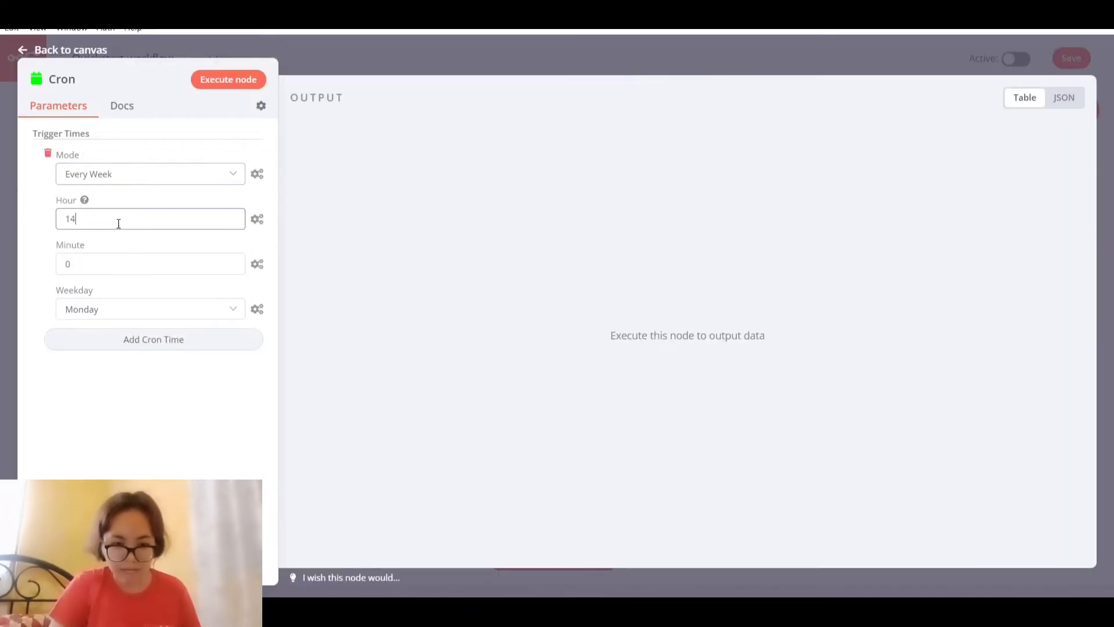
pyautogui.press('BackSpace')
pyautogui.press('BackSpace')
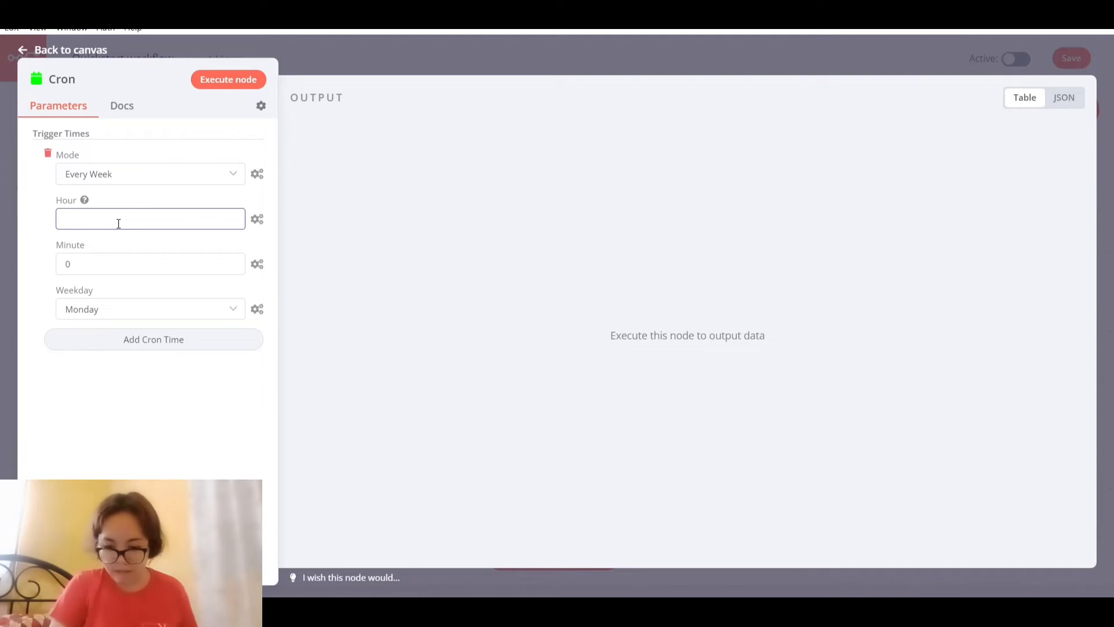
pyautogui.write('9')
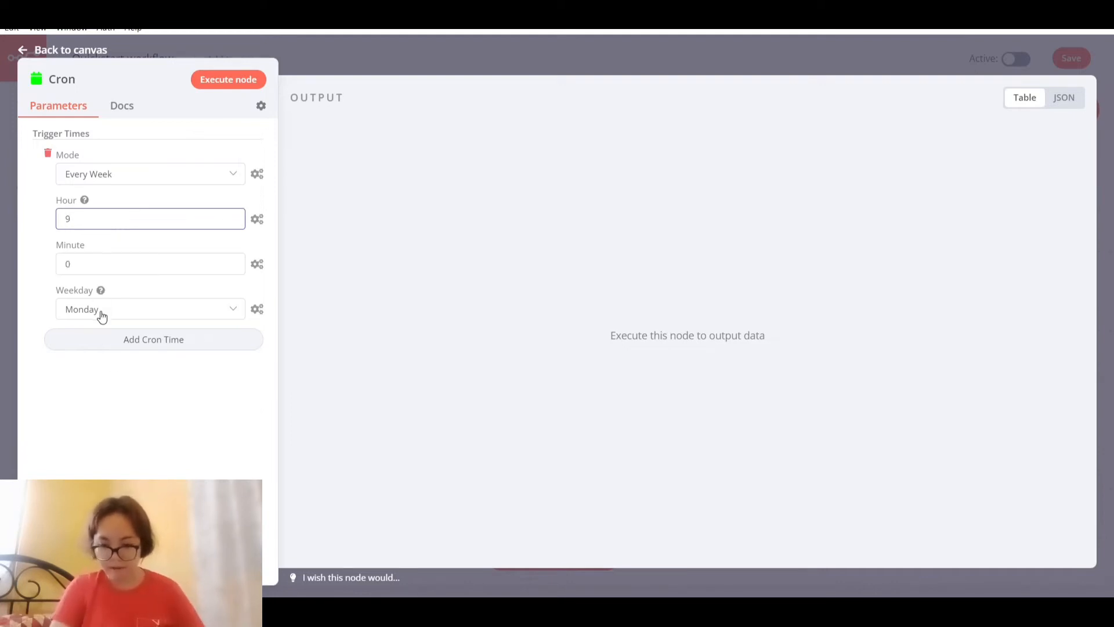
pyautogui.click(128, 397)
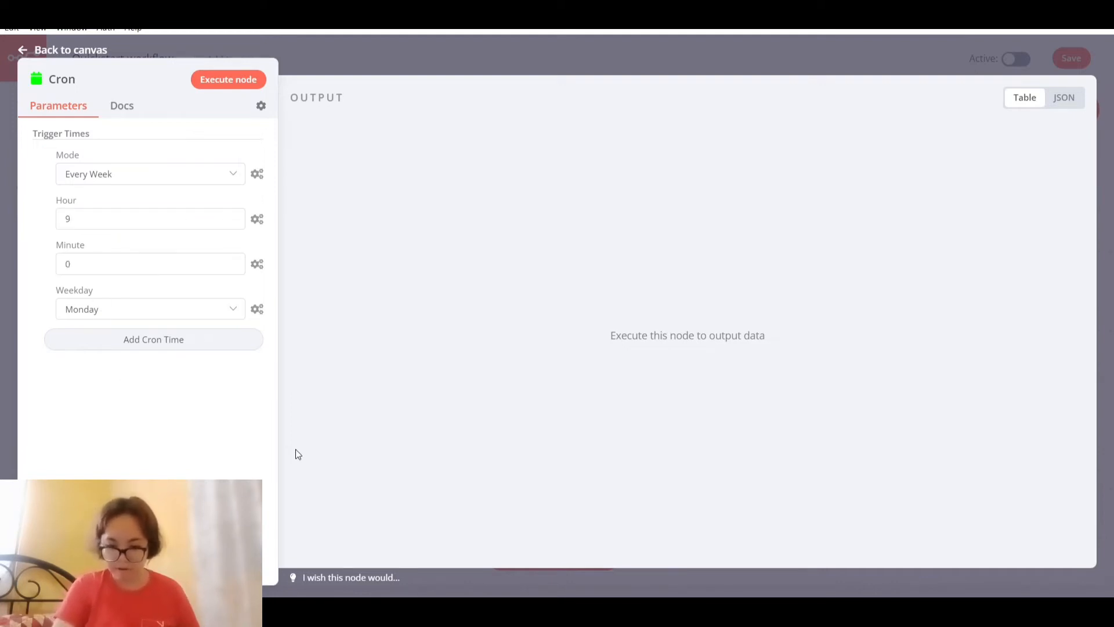
# - Close the Cron node's details in n8n and move the node closer to the Start node on the canvas
pyautogui.hotkey('alt', 'Tab')
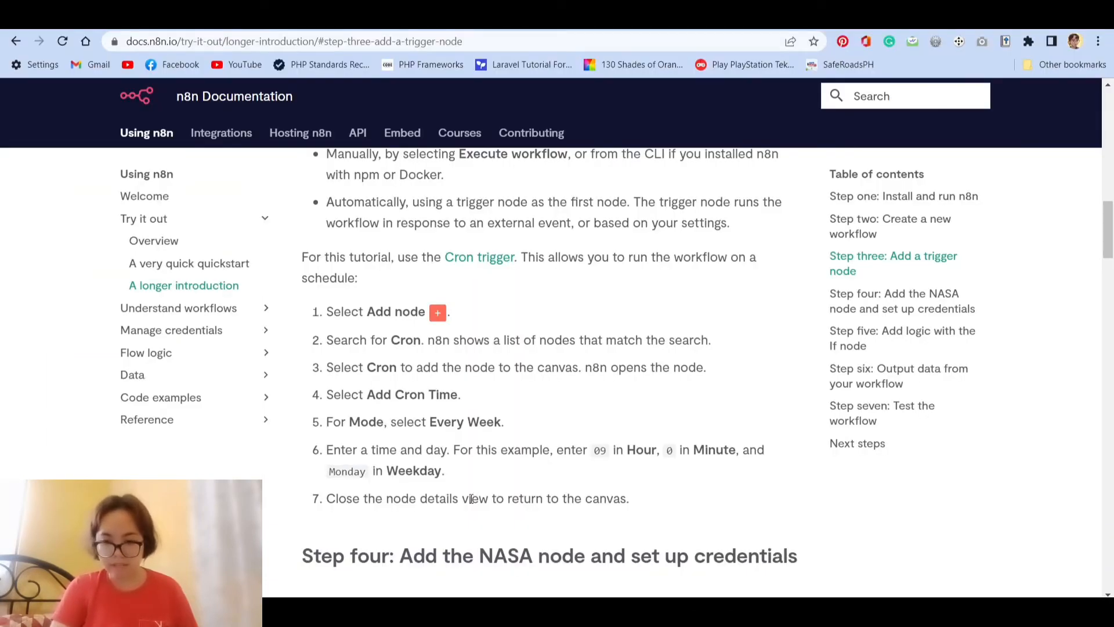
pyautogui.hotkey('alt', 'Tab')
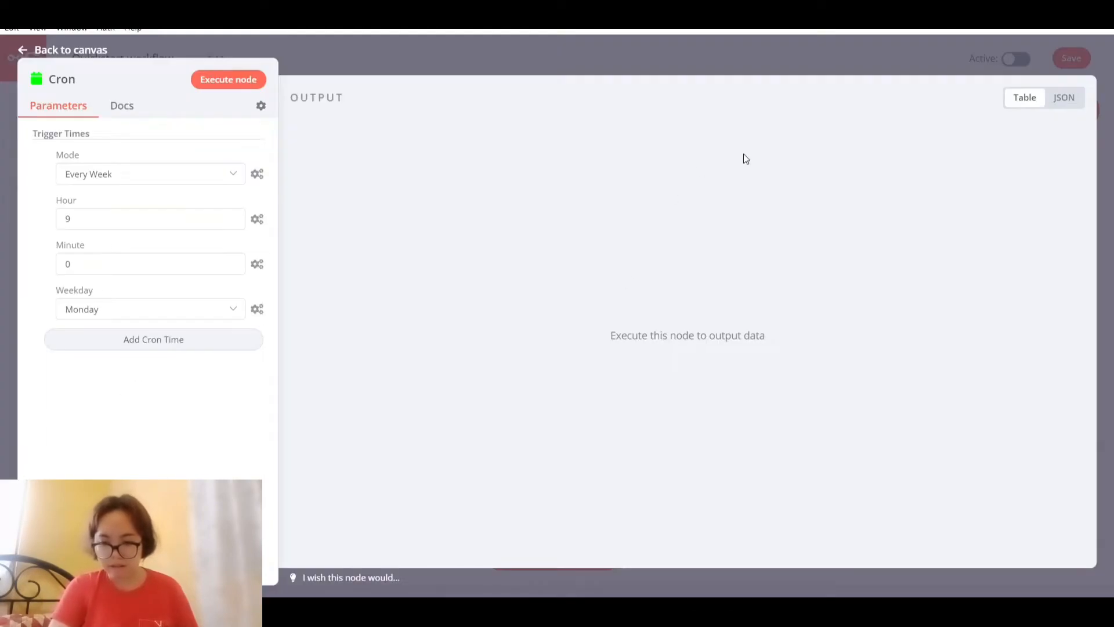
pyautogui.click(839, 60)
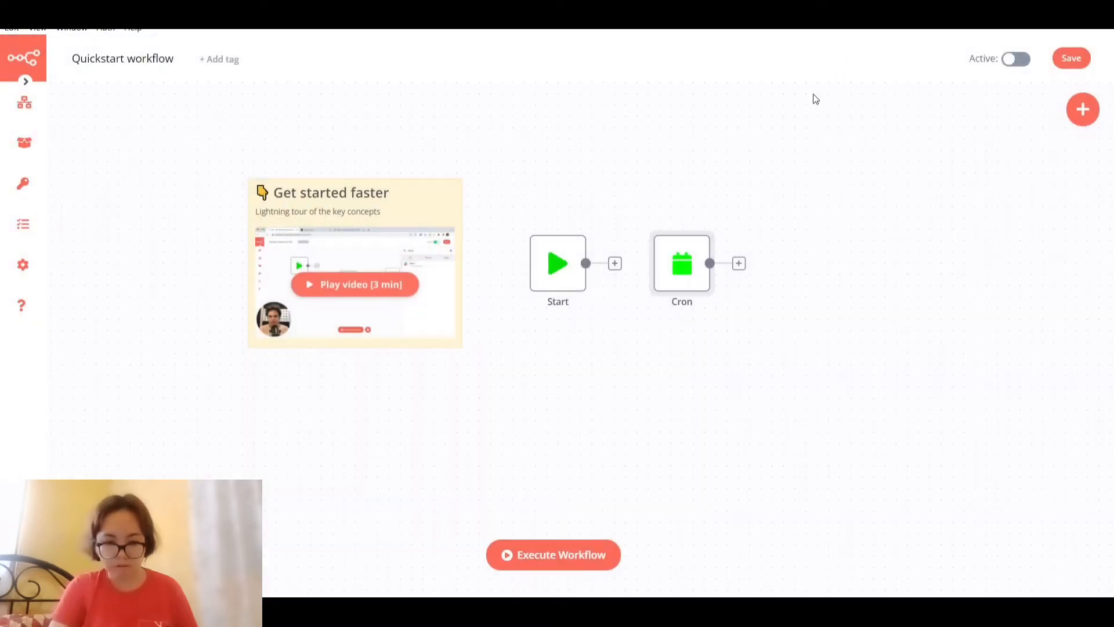
pyautogui.doubleClick(687, 275)
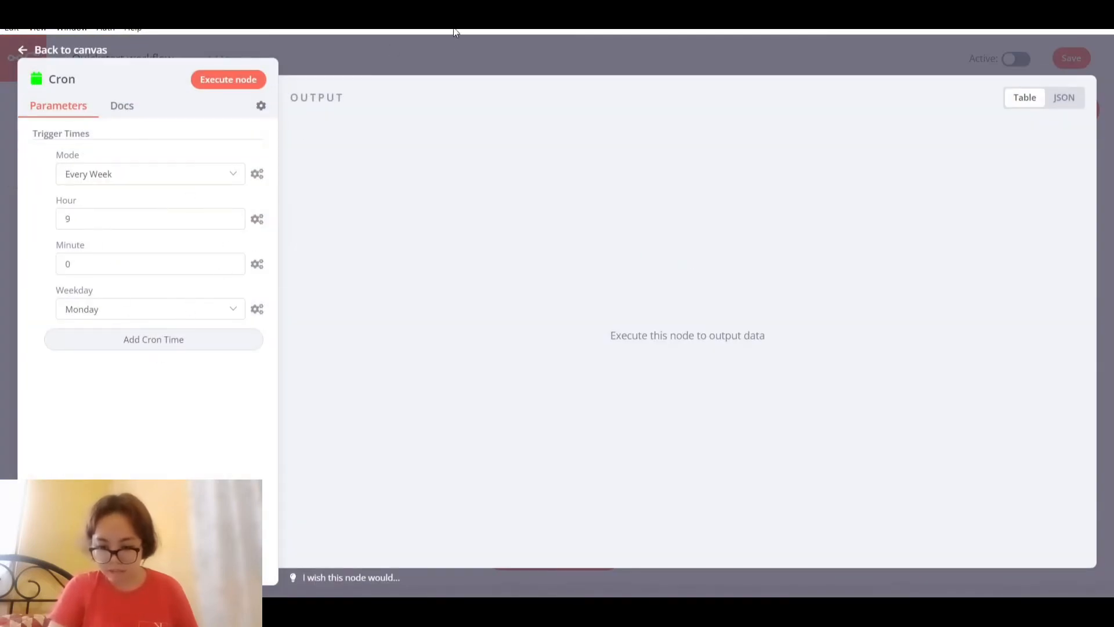
pyautogui.click(458, 65)
pyautogui.moveTo(661, 262)
pyautogui.mouseDown()
pyautogui.moveTo(617, 262)
pyautogui.moveTo(664, 277)
pyautogui.mouseUp()
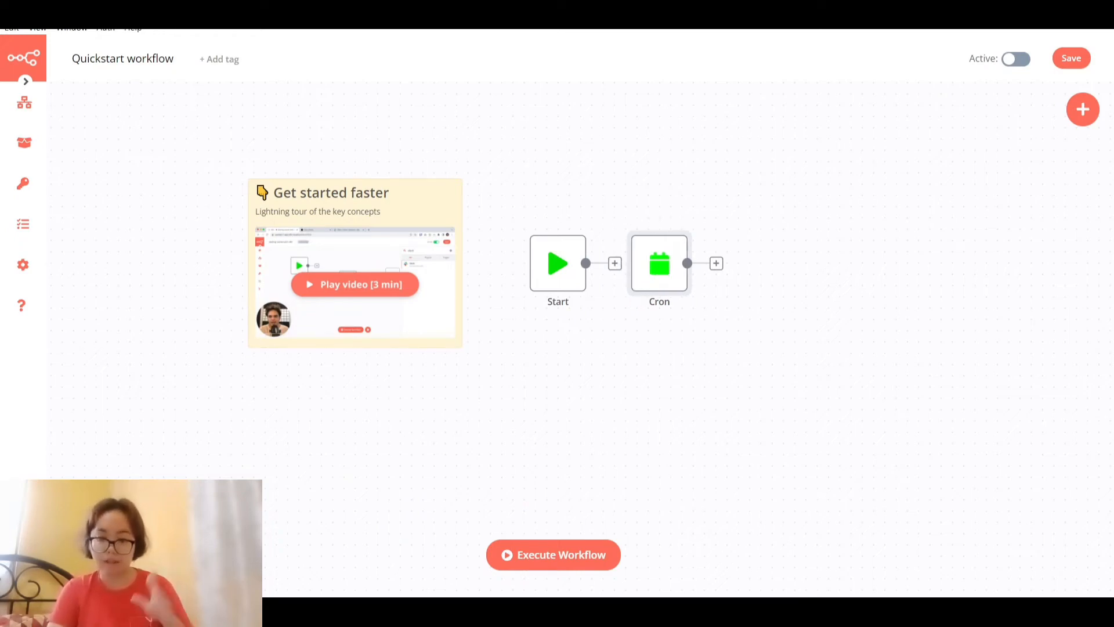
# - Read step four of the browser documentation, then in n8n add a NASA node connected after the Cron node
pyautogui.hotkey('alt', 'Tab')
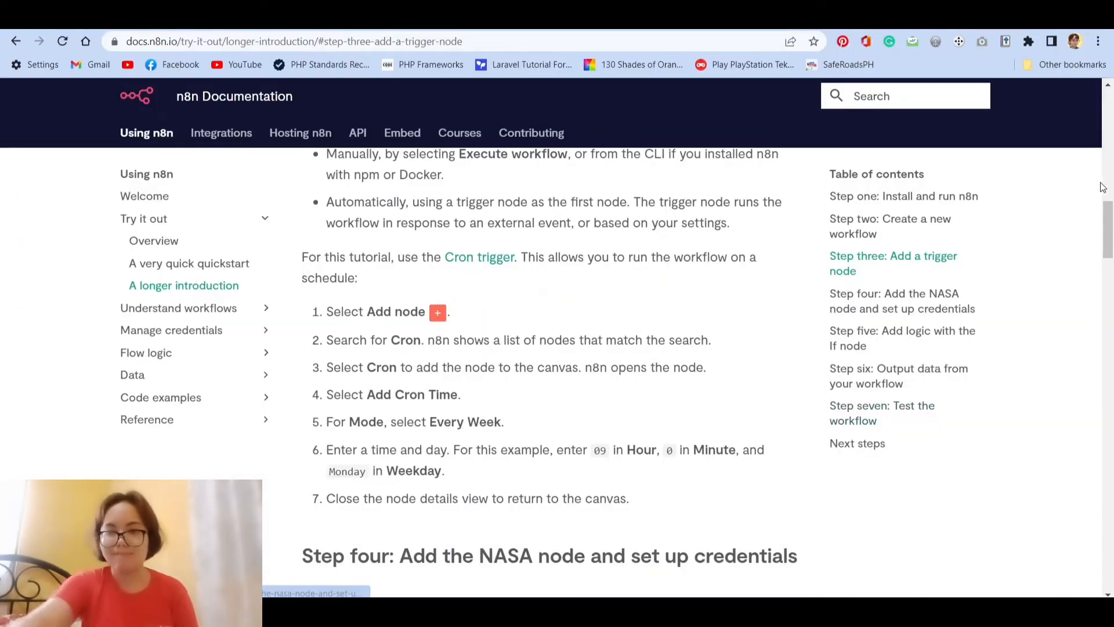
pyautogui.moveTo(1107, 228); pyautogui.dragTo(1107, 267)
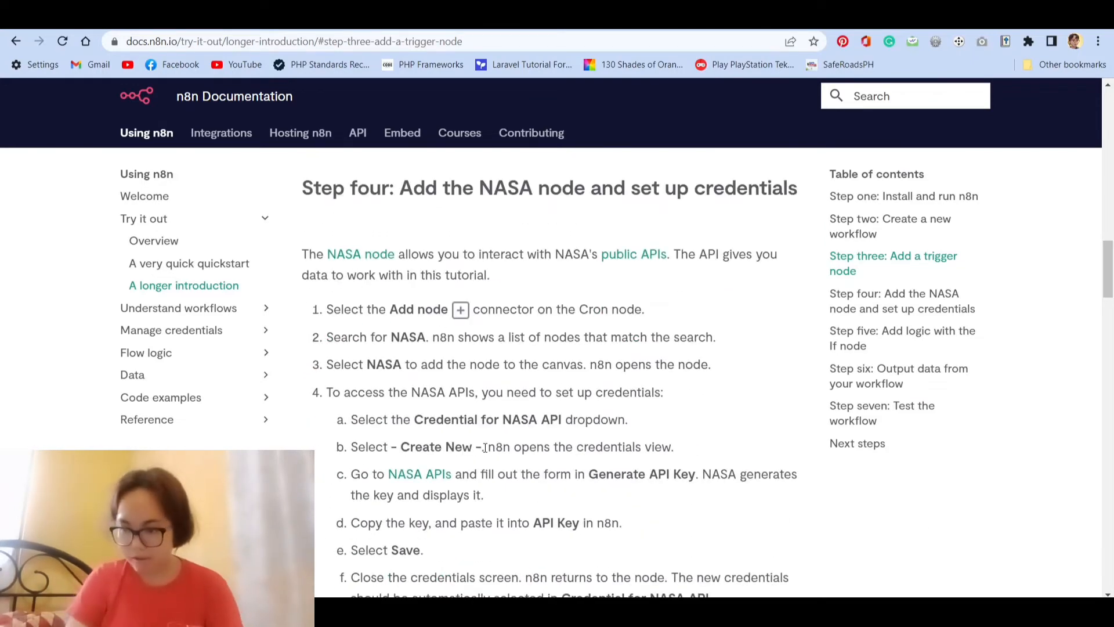
pyautogui.hotkey('alt', 'Tab')
pyautogui.click(717, 263)
pyautogui.write('nasa')
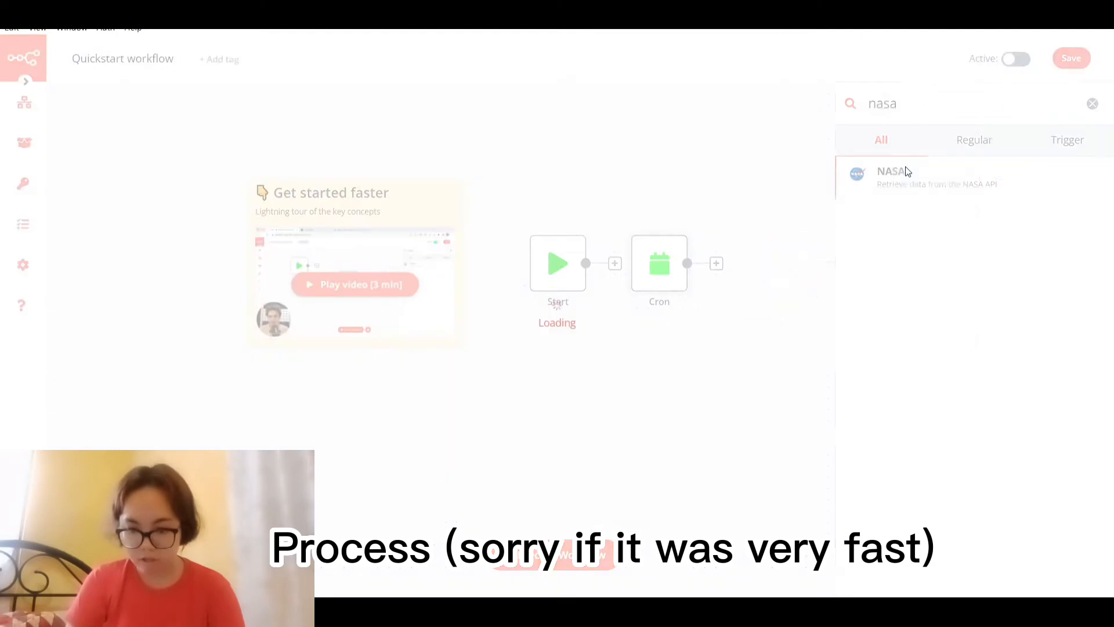
pyautogui.click(894, 174)
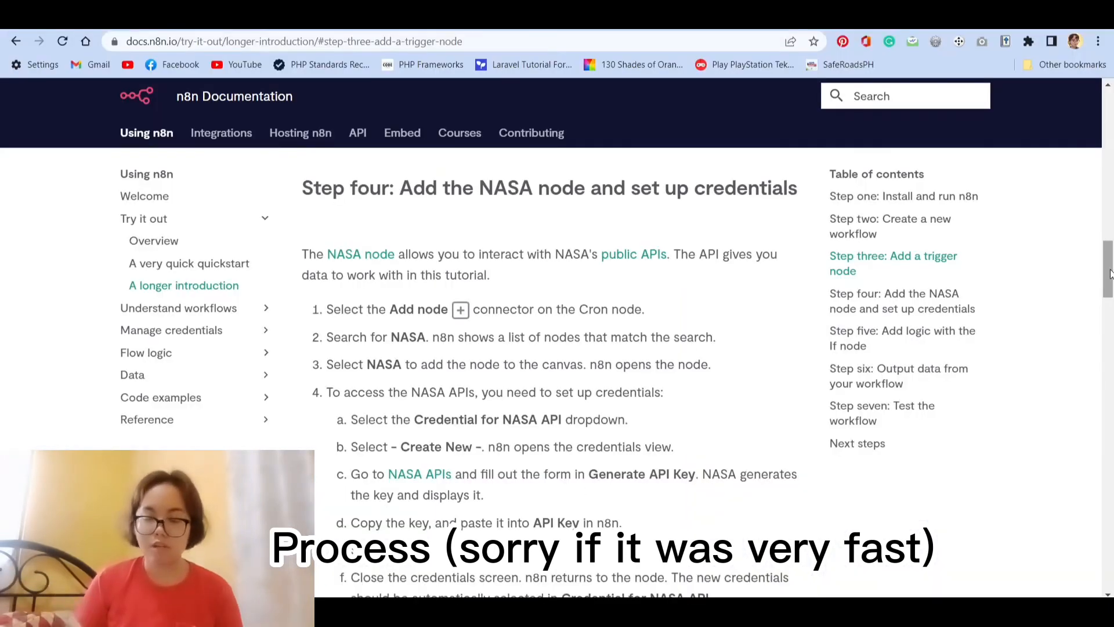
# - Start a new NASA API credential in n8n, then fill in the personal details form on the NASA APIs website to generate an API key
pyautogui.moveTo(1106, 268); pyautogui.dragTo(1106, 276)
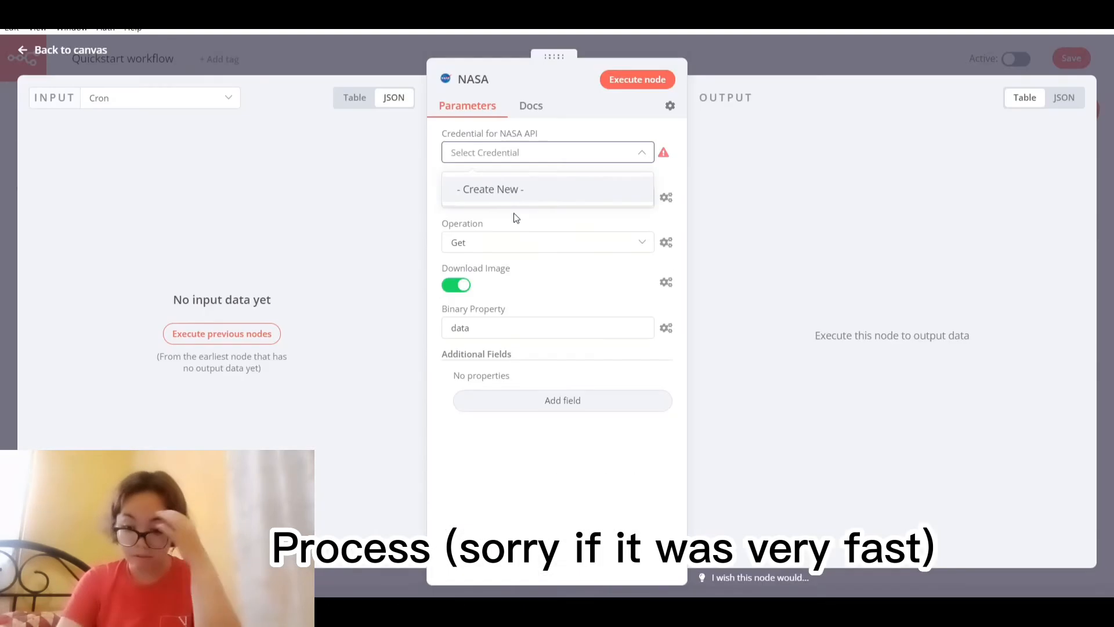
pyautogui.click(512, 188)
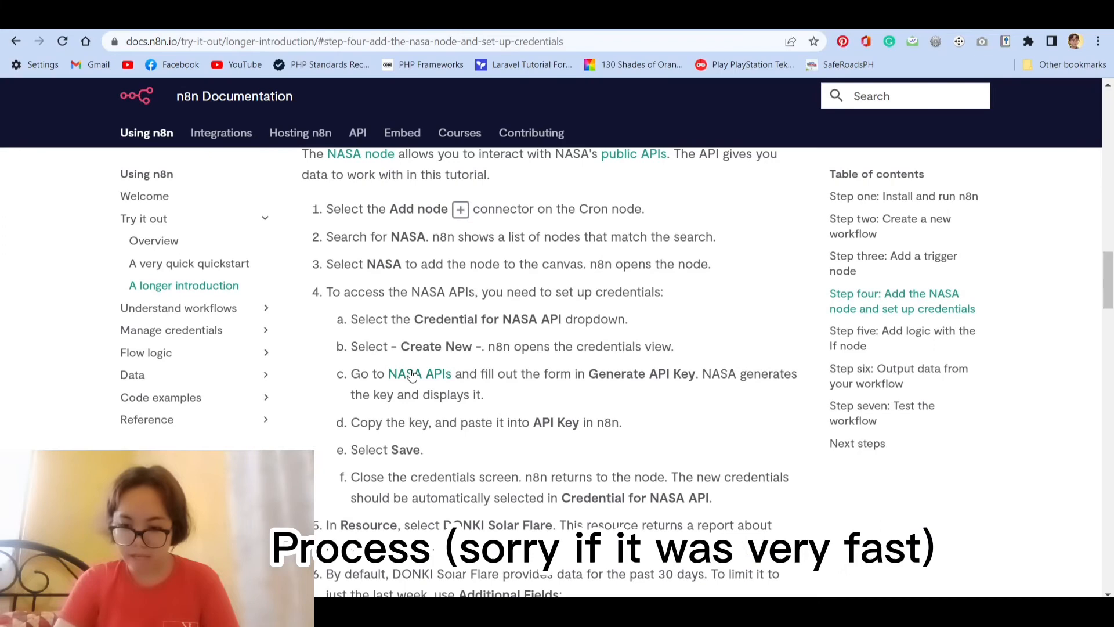
pyautogui.click(412, 374)
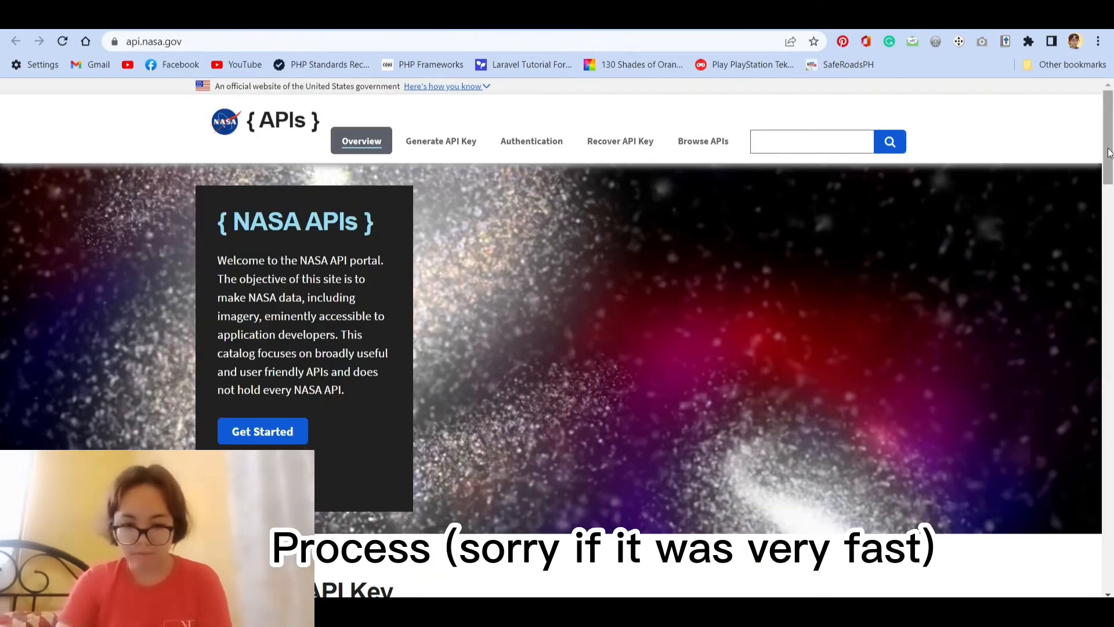
pyautogui.moveTo(1108, 155); pyautogui.dragTo(1073, 226)
pyautogui.click(351, 294)
pyautogui.click(326, 335)
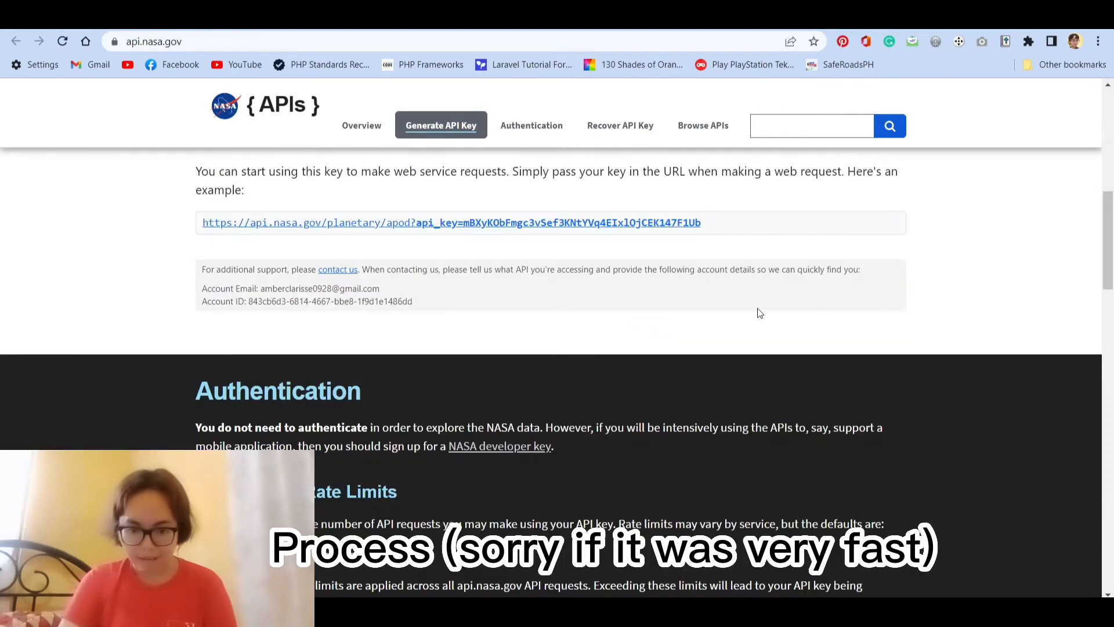
# - Copy the generated API key from the NASA website, paste it into the API Key field in n8n, and save and close the credential
pyautogui.moveTo(1107, 271); pyautogui.dragTo(1096, 225)
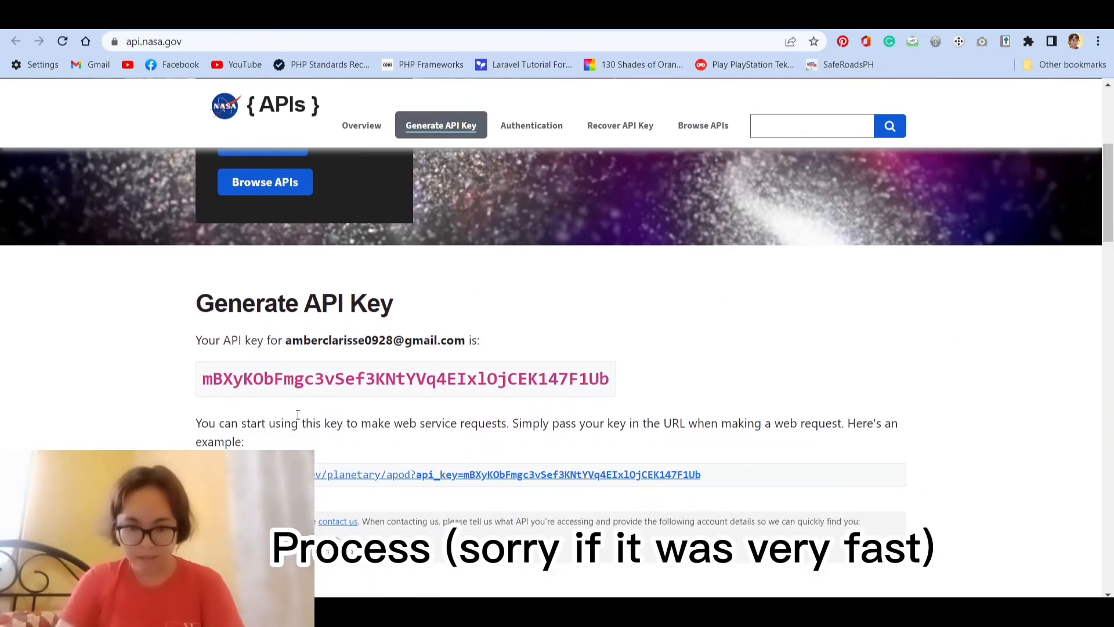
pyautogui.moveTo(207, 381); pyautogui.dragTo(604, 406)
pyautogui.hotkey('ctrl', 'c')
pyautogui.click(81, 19)
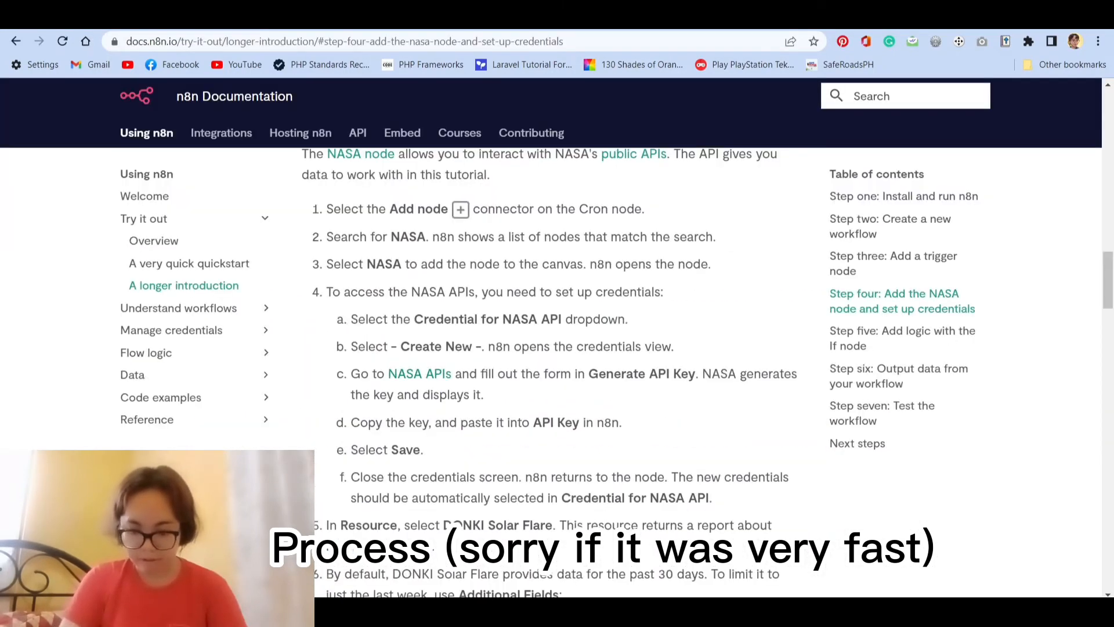
pyautogui.click(232, 19)
pyautogui.hotkey('alt', 'Tab')
pyautogui.click(430, 177)
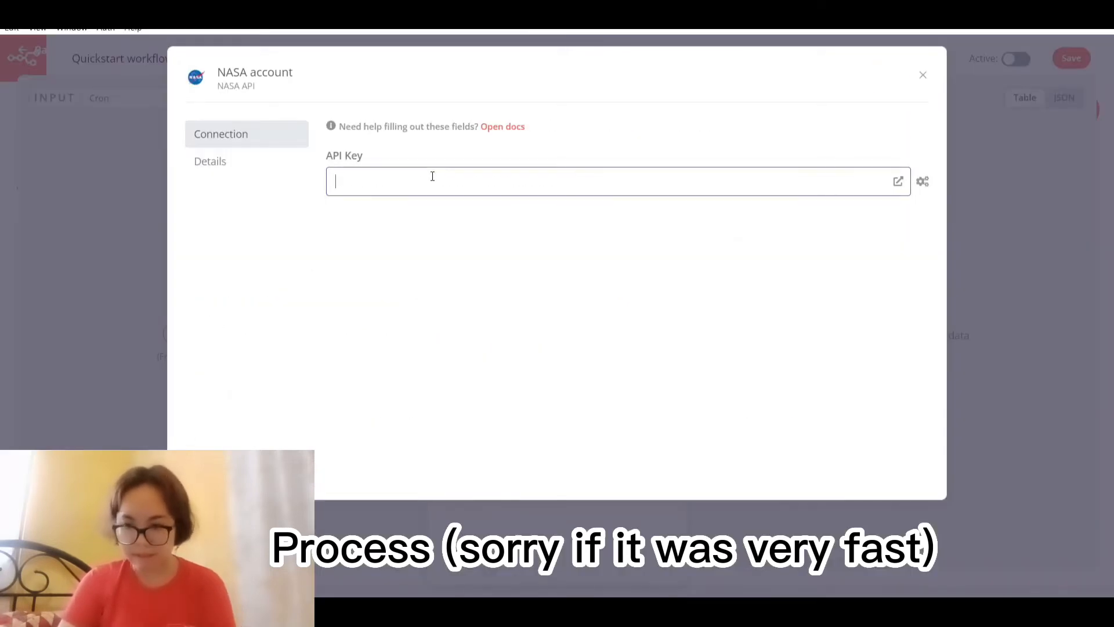
pyautogui.hotkey('ctrl', 'v')
pyautogui.click(886, 76)
pyautogui.click(922, 75)
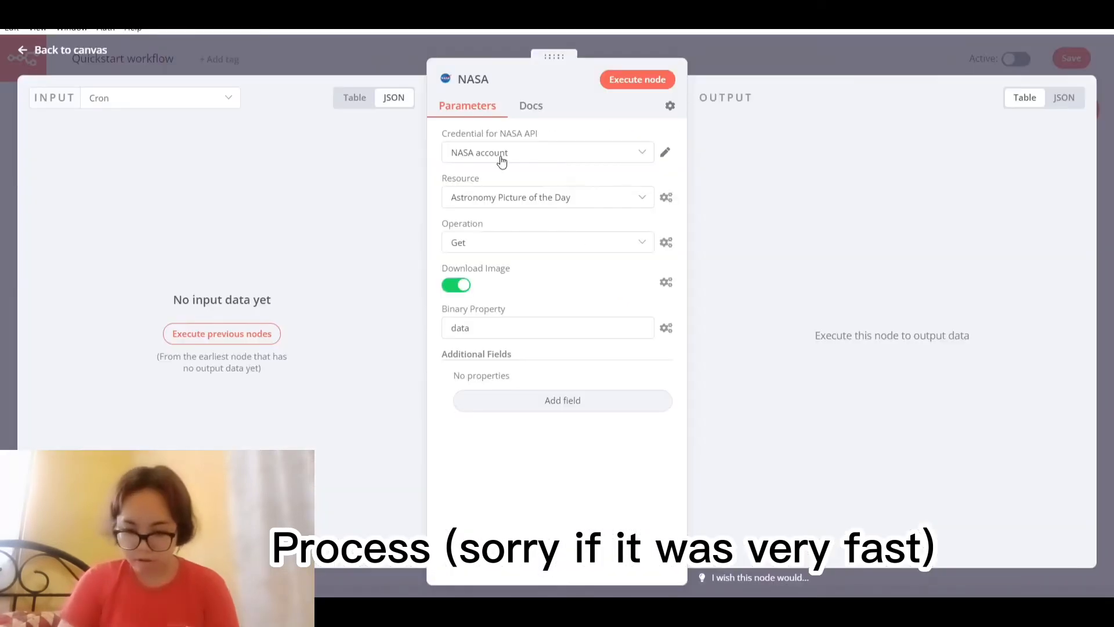
# - Check the next instruction in the browser documentation and set the NASA node's resource to DONKI Solar Flare in n8n
pyautogui.hotkey('alt', 'Tab')
pyautogui.click(93, 19)
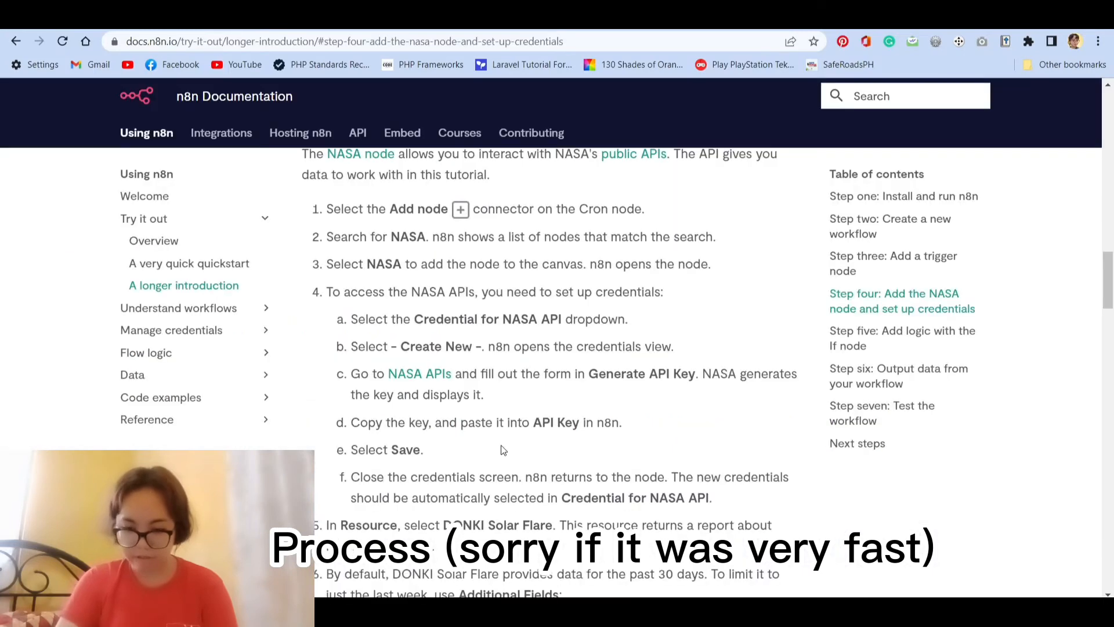
pyautogui.scroll(-2, 1073, 282)
pyautogui.hotkey('alt', 'Tab')
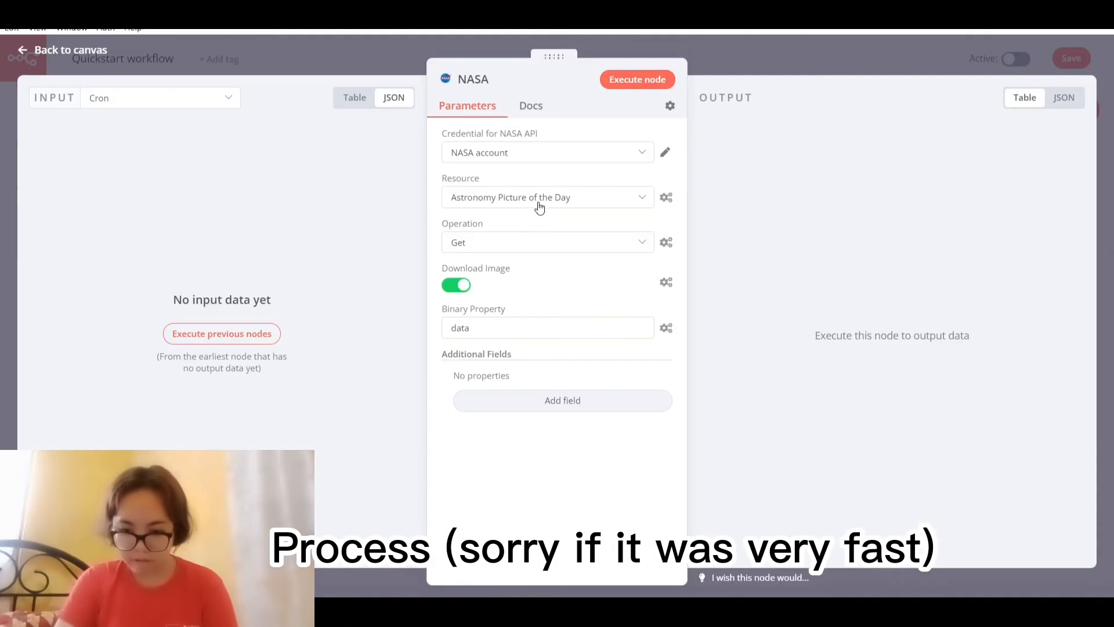
pyautogui.click(538, 200)
pyautogui.scroll(-3, 658, 301)
pyautogui.click(618, 364)
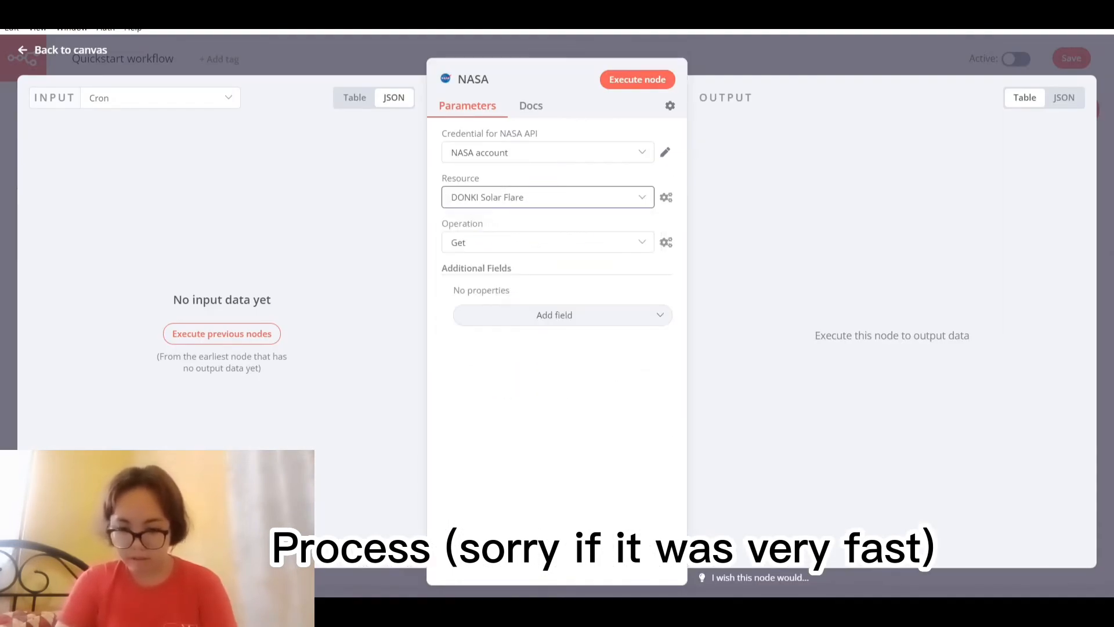
# - Following the browser documentation, add the Start Date additional field to the NASA node in n8n and open its expression editor
pyautogui.hotkey('alt', 'Tab')
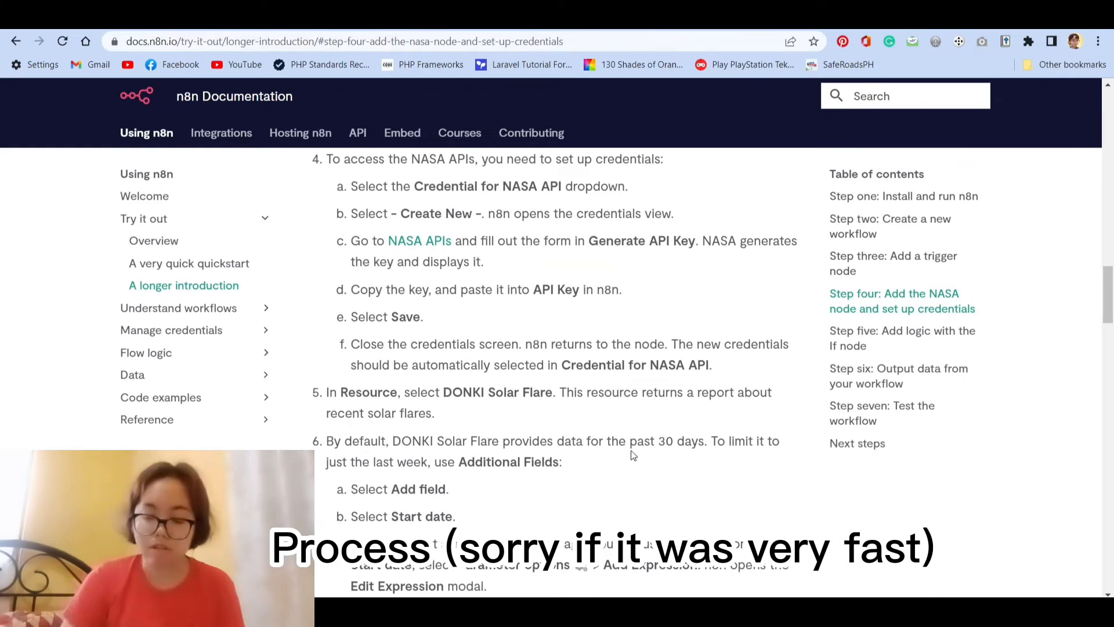
pyautogui.scroll(-2, 494, 378)
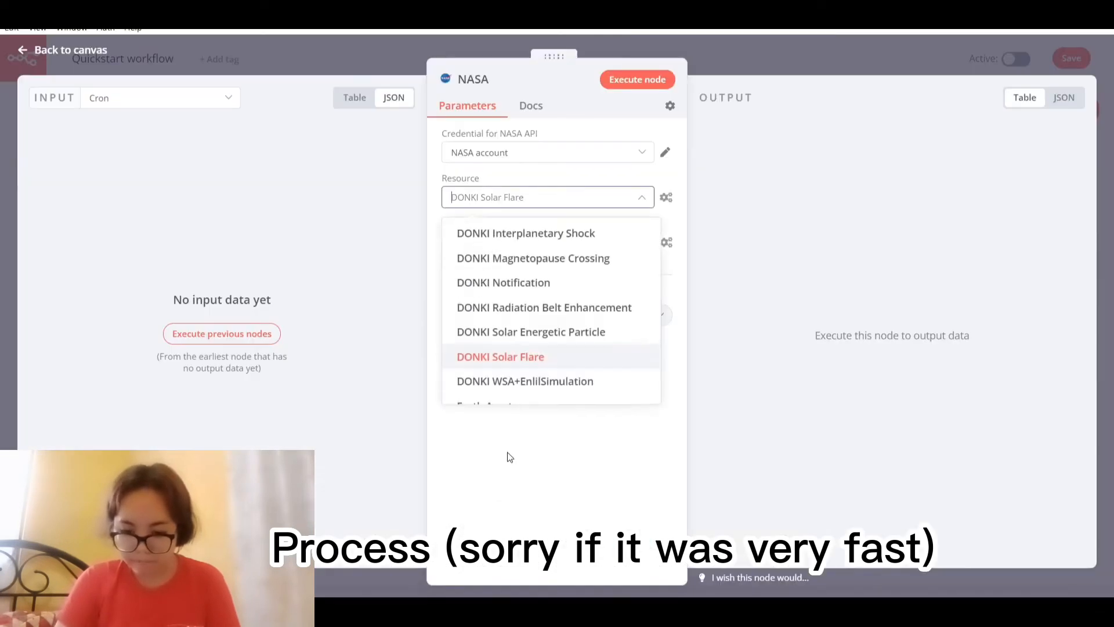
pyautogui.click(511, 356)
pyautogui.click(510, 317)
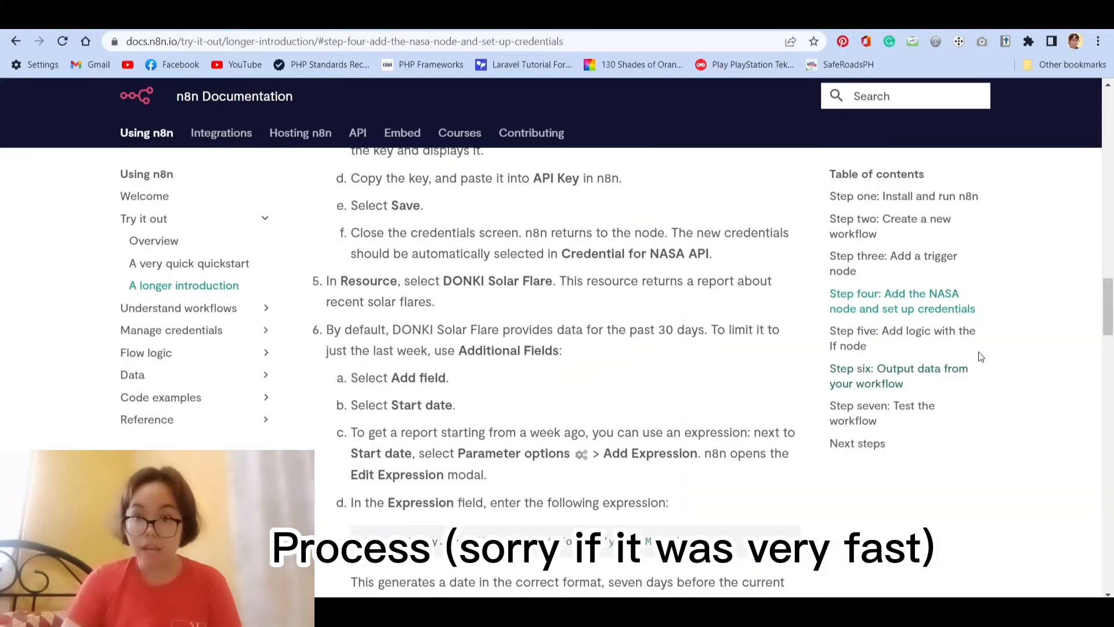
pyautogui.scroll(-3, 660, 312)
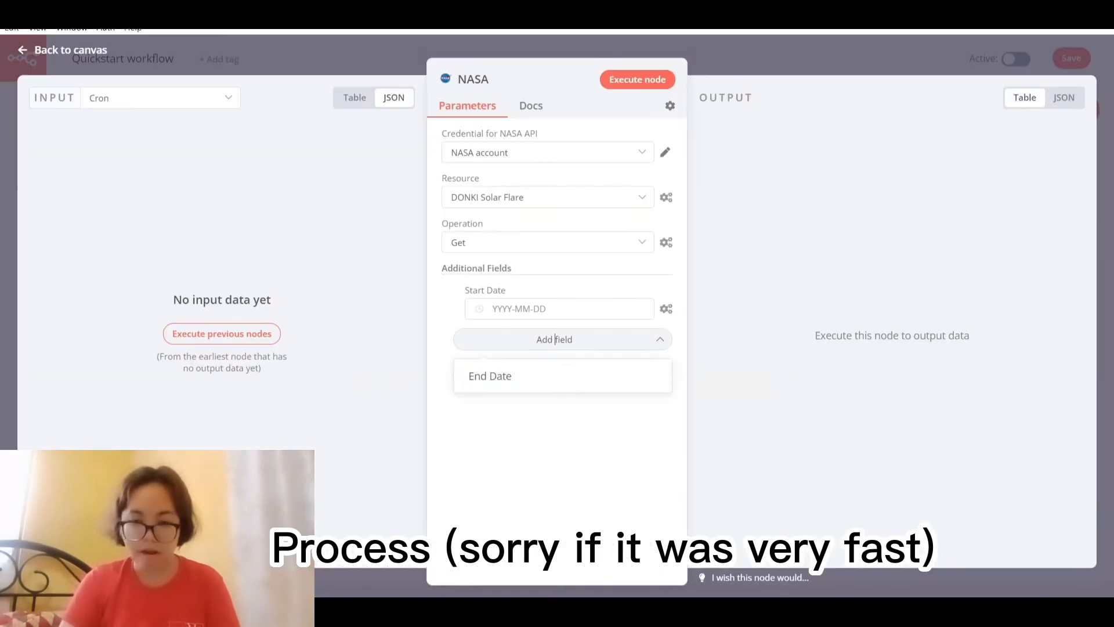
pyautogui.click(490, 376)
pyautogui.click(664, 311)
pyautogui.click(632, 331)
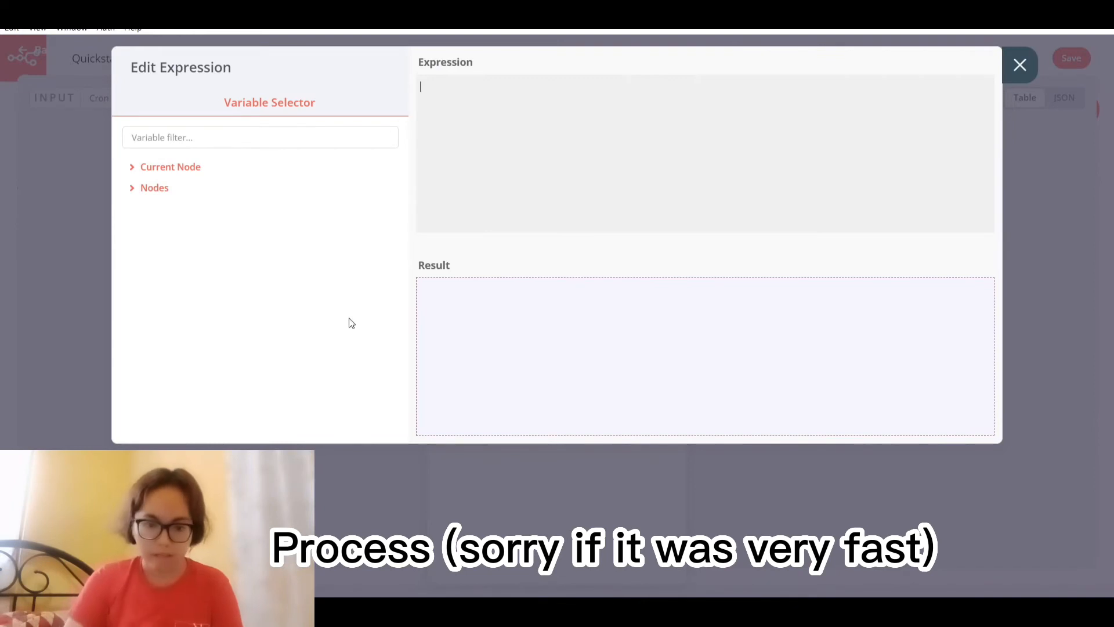
# - Examine the variables available from the current node and the Cron node's trigger times in the expression editor
pyautogui.click(138, 167)
pyautogui.click(148, 188)
pyautogui.click(133, 256)
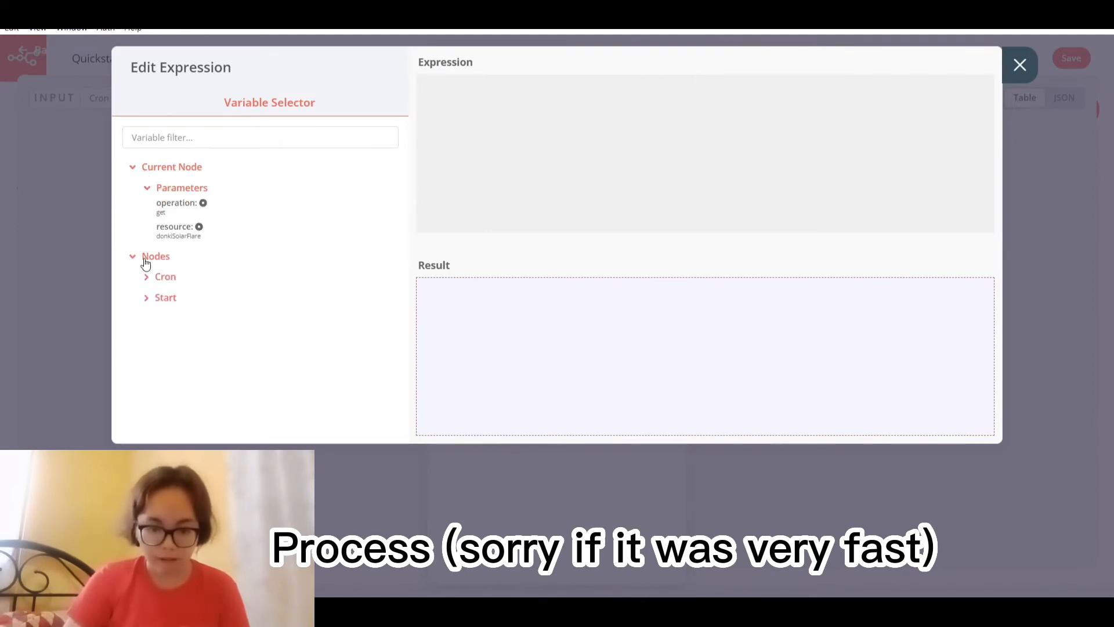
pyautogui.click(148, 277)
pyautogui.click(162, 297)
pyautogui.click(176, 319)
pyautogui.click(191, 341)
pyautogui.click(204, 362)
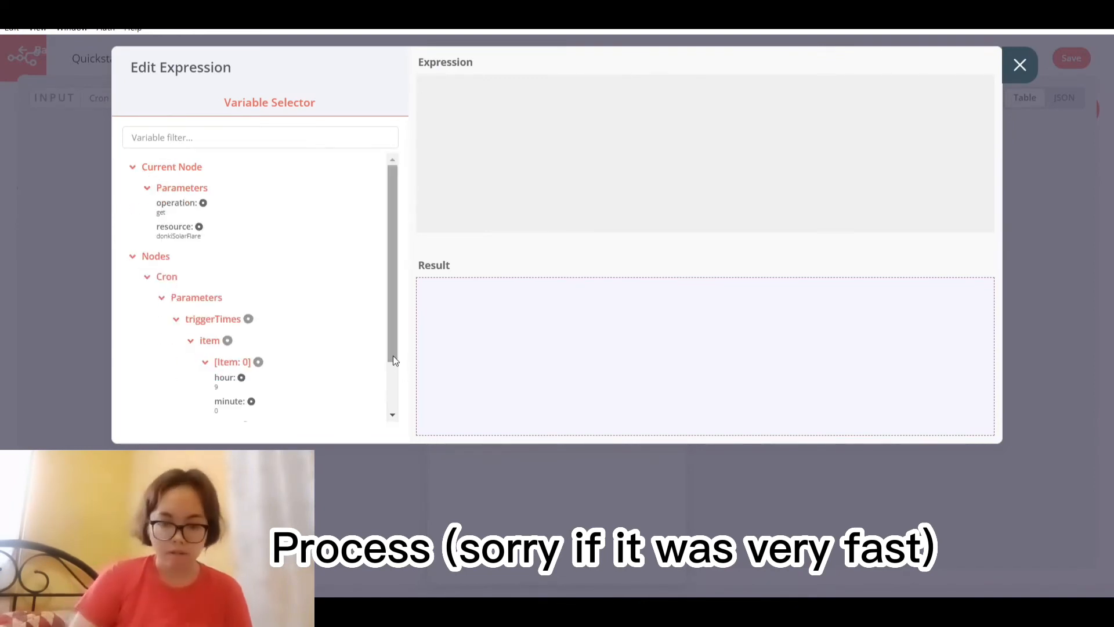
pyautogui.scroll(-2, 392, 355)
pyautogui.scroll(2, 392, 298)
# - Copy the documentation's expression, set the Start Date to {{$today.minus({days: 7}).toFormat('yyyy-MM-dd')}} in n8n, and close the expression editor
pyautogui.hotkey('alt', 'Tab')
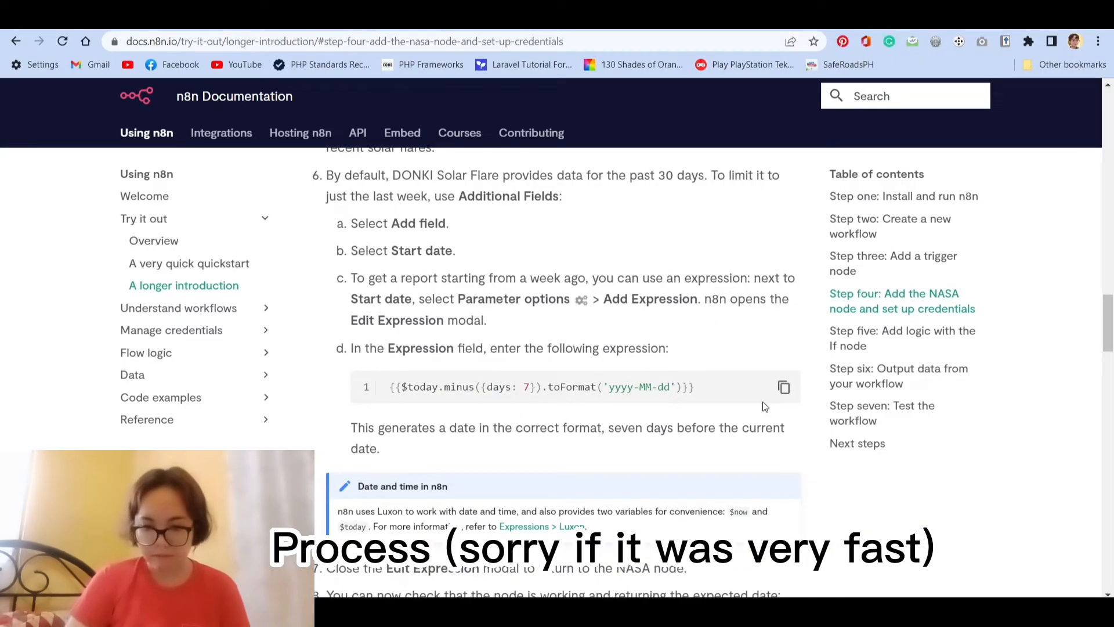
pyautogui.click(784, 387)
pyautogui.hotkey('alt', 'Tab')
pyautogui.hotkey('ctrl', 'v')
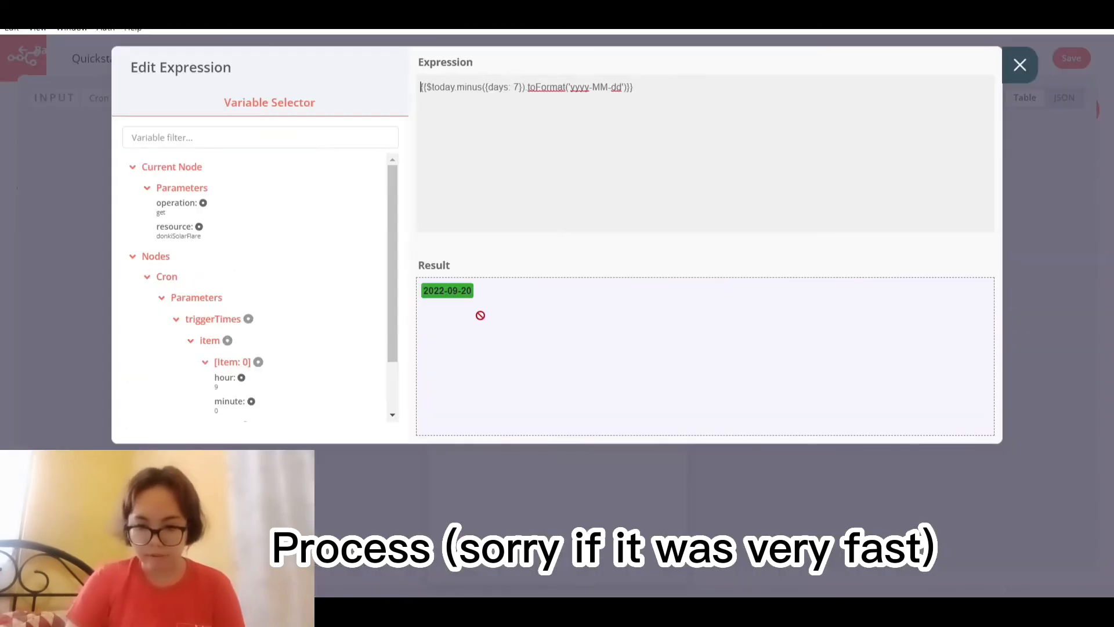
pyautogui.click(149, 256)
pyautogui.click(168, 187)
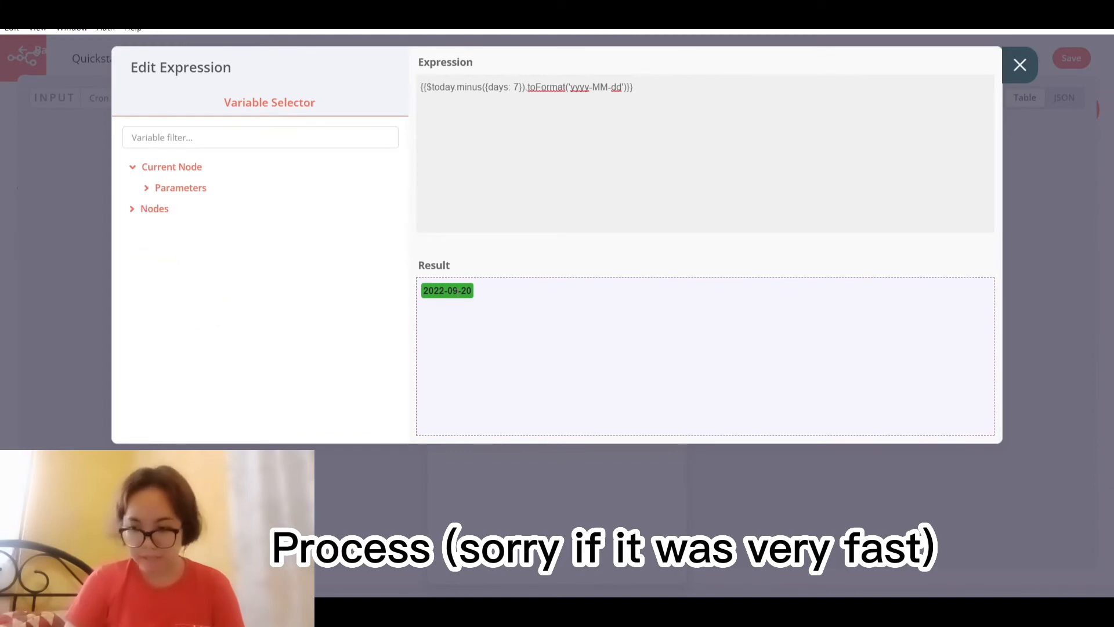
pyautogui.hotkey('alt', 'Tab')
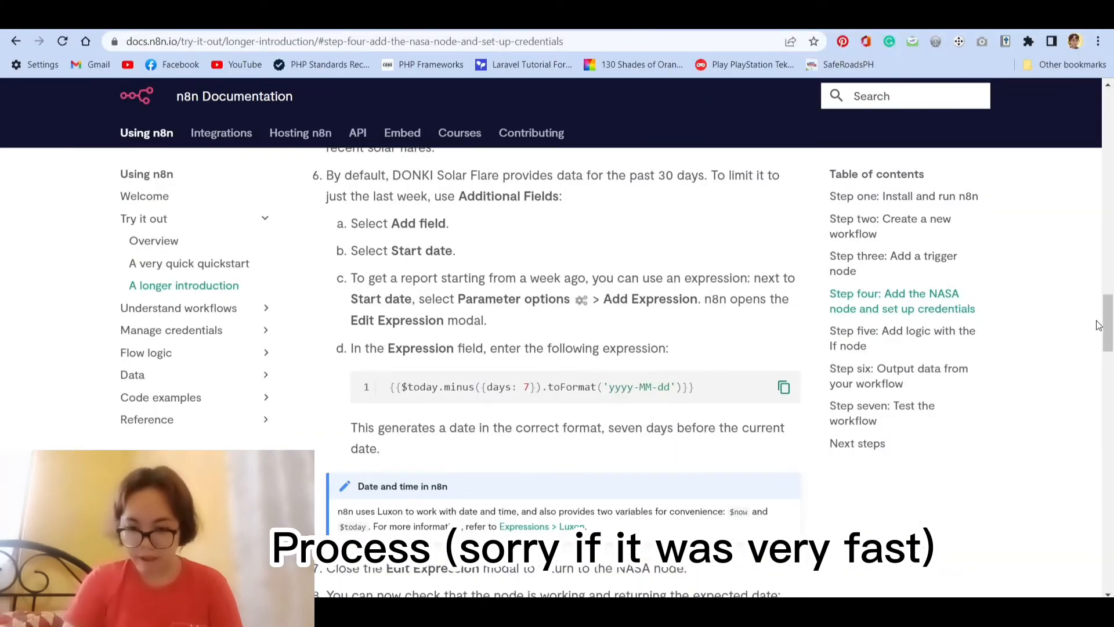
pyautogui.scroll(-4, 1098, 325)
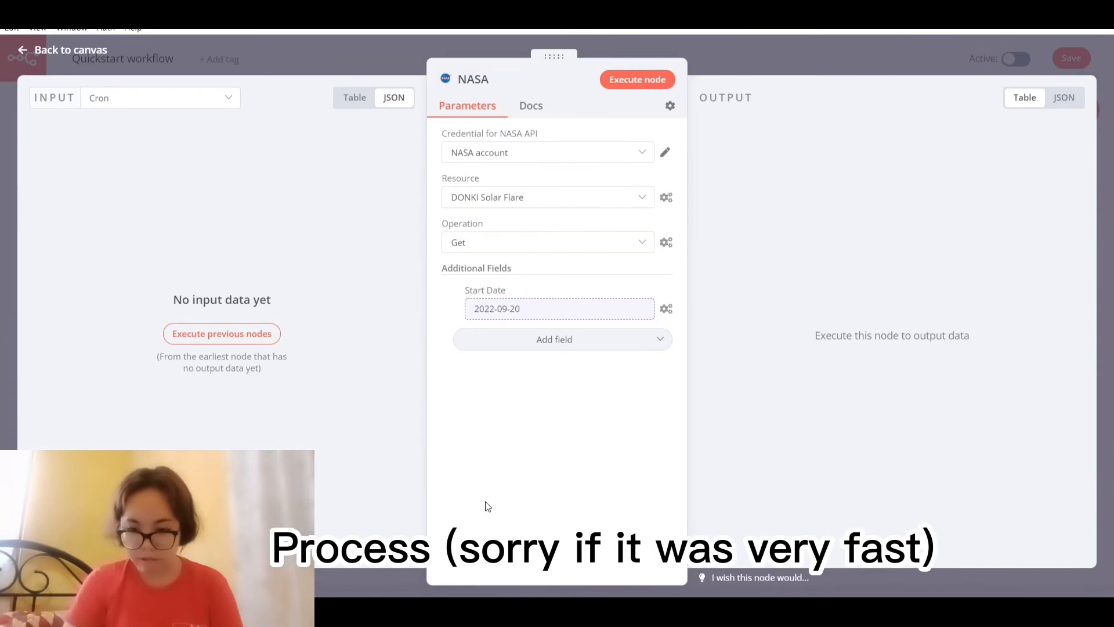
# - Recheck the browser documentation, execute the NASA node in n8n, and review its output as both table and JSON
pyautogui.hotkey('alt', 'Tab')
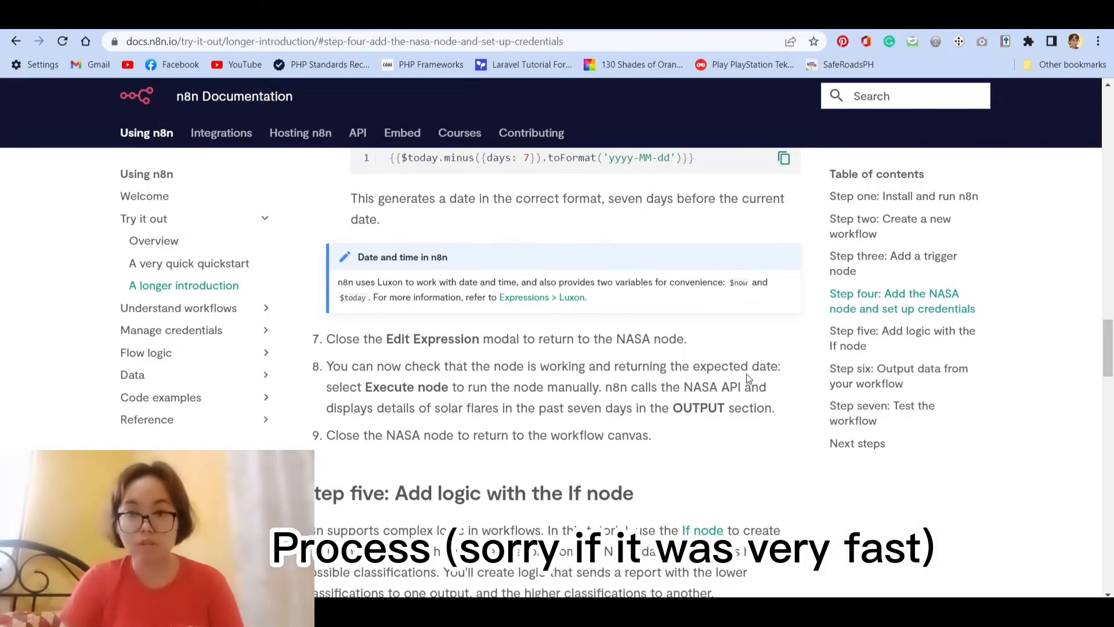
pyautogui.hotkey('alt', 'Tab')
pyautogui.click(637, 80)
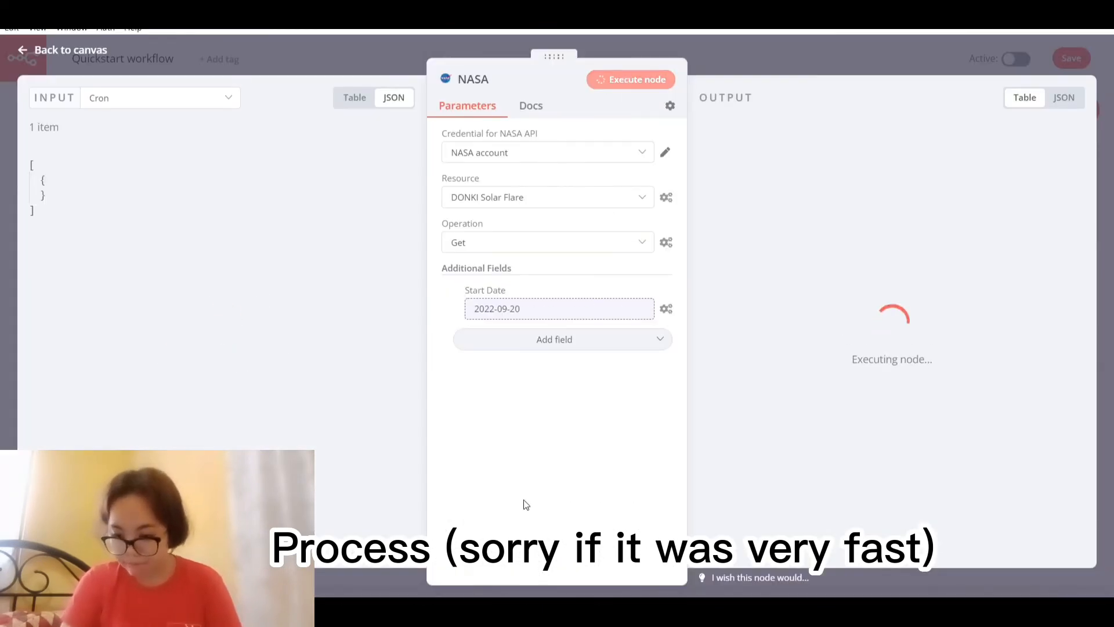
pyautogui.moveTo(1091, 254)
pyautogui.mouseDown()
pyautogui.moveTo(1079, 303)
pyautogui.moveTo(1081, 249)
pyautogui.mouseUp()
pyautogui.moveTo(740, 562)
pyautogui.mouseDown()
pyautogui.moveTo(828, 562)
pyautogui.moveTo(740, 562)
pyautogui.mouseUp()
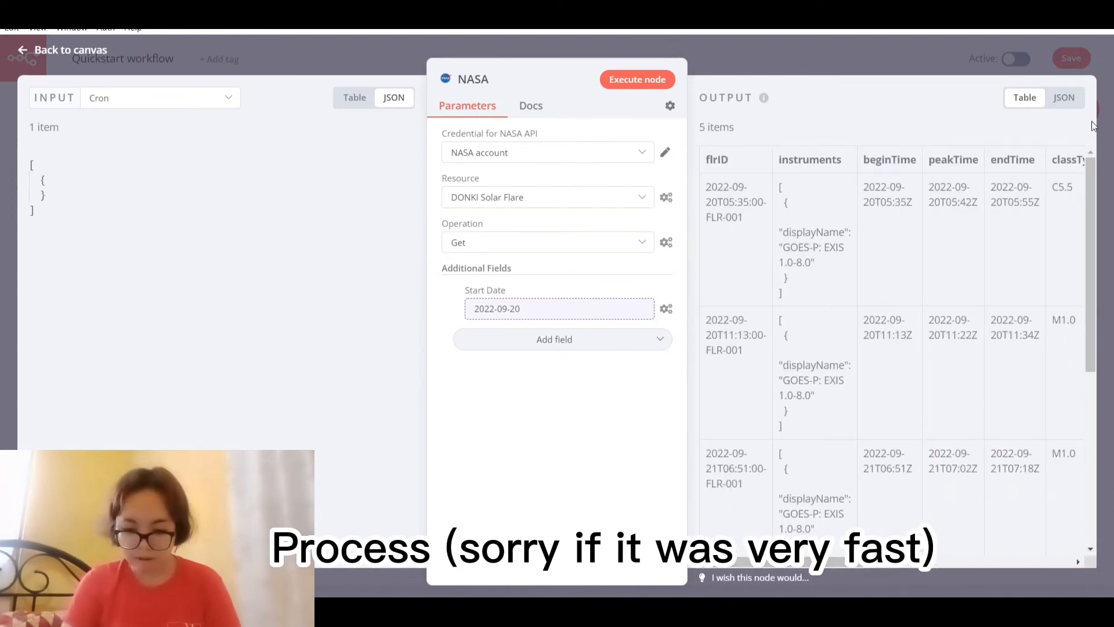
pyautogui.click(1064, 97)
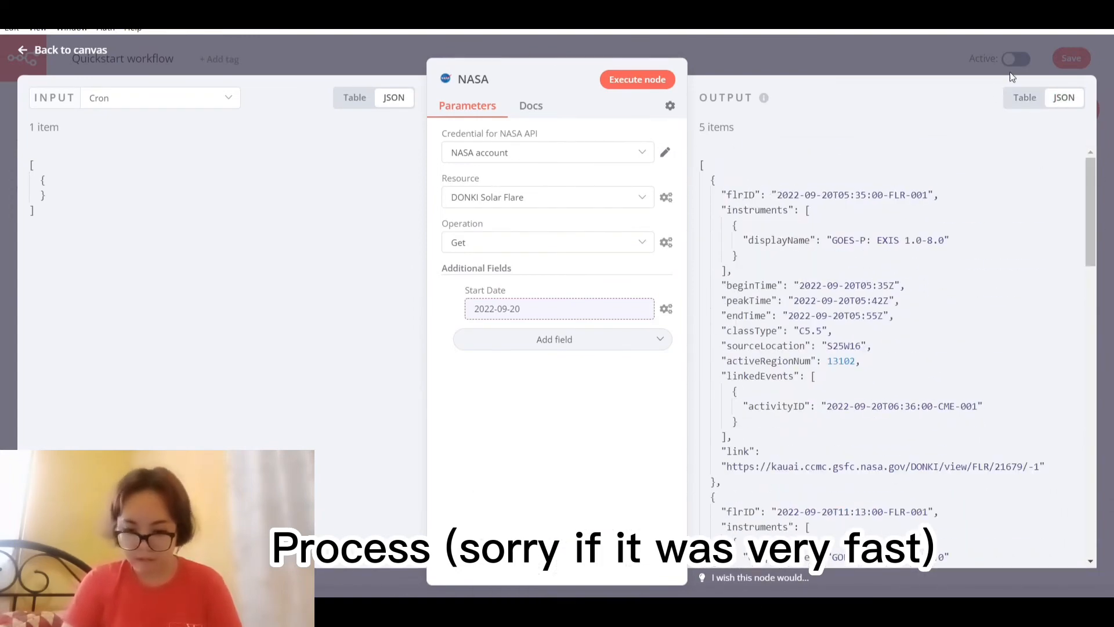
pyautogui.click(1025, 97)
pyautogui.click(1064, 98)
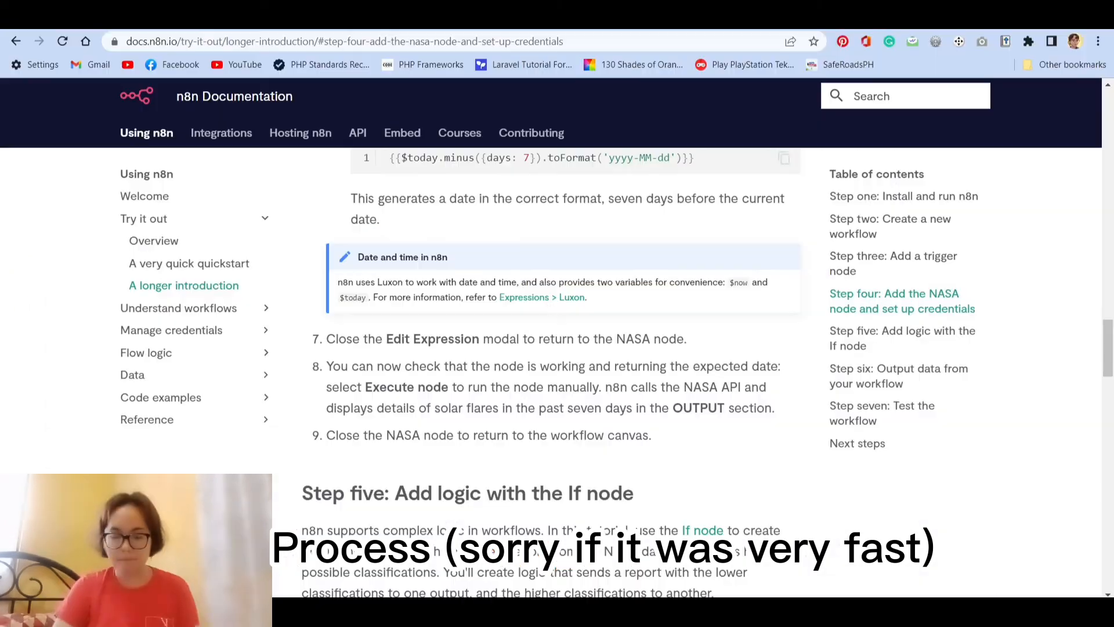
# - Read step five of the documentation, then in n8n add an IF node after the NASA node and give it a String condition
pyautogui.moveTo(1104, 343); pyautogui.dragTo(1098, 374)
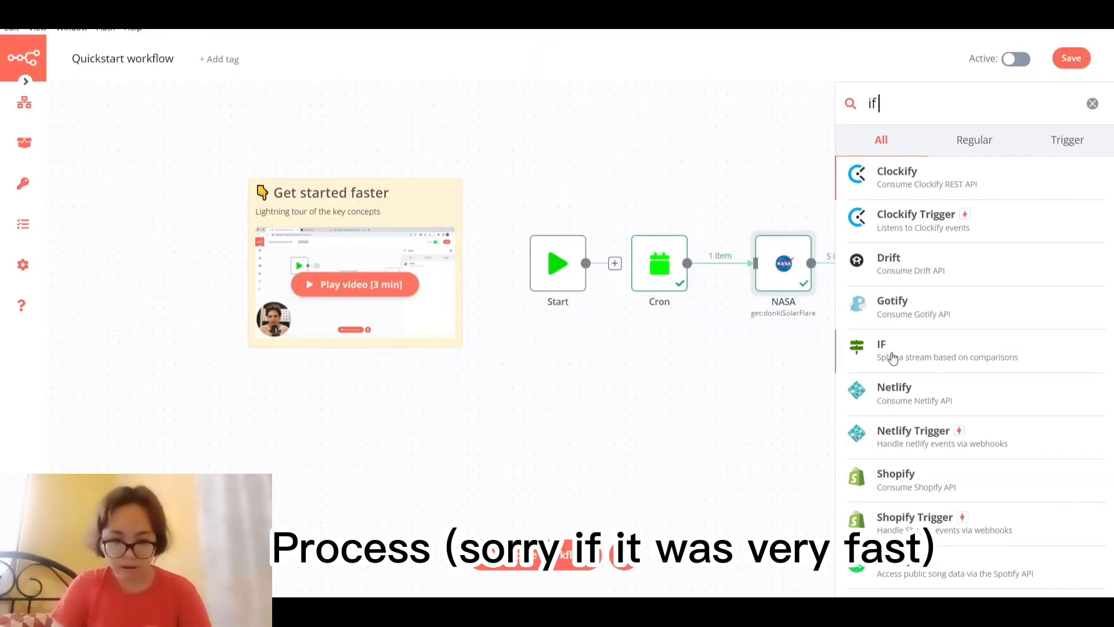
pyautogui.click(890, 354)
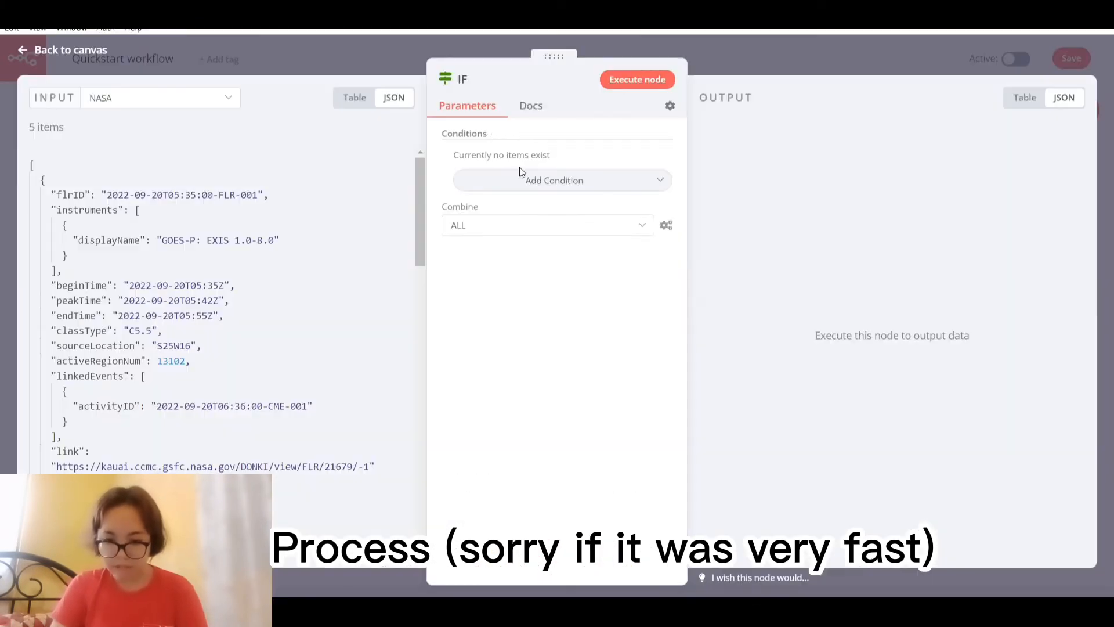
pyautogui.click(520, 171)
pyautogui.click(487, 267)
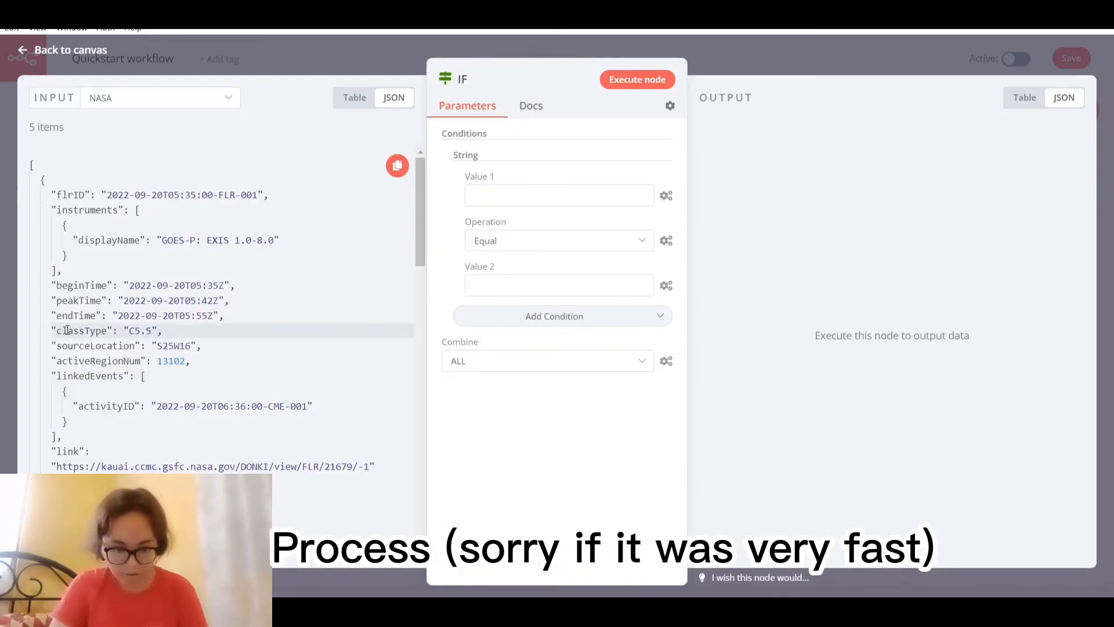
# - Show the IF node's NASA input as a table and set its String condition to classType Contains X
pyautogui.click(355, 97)
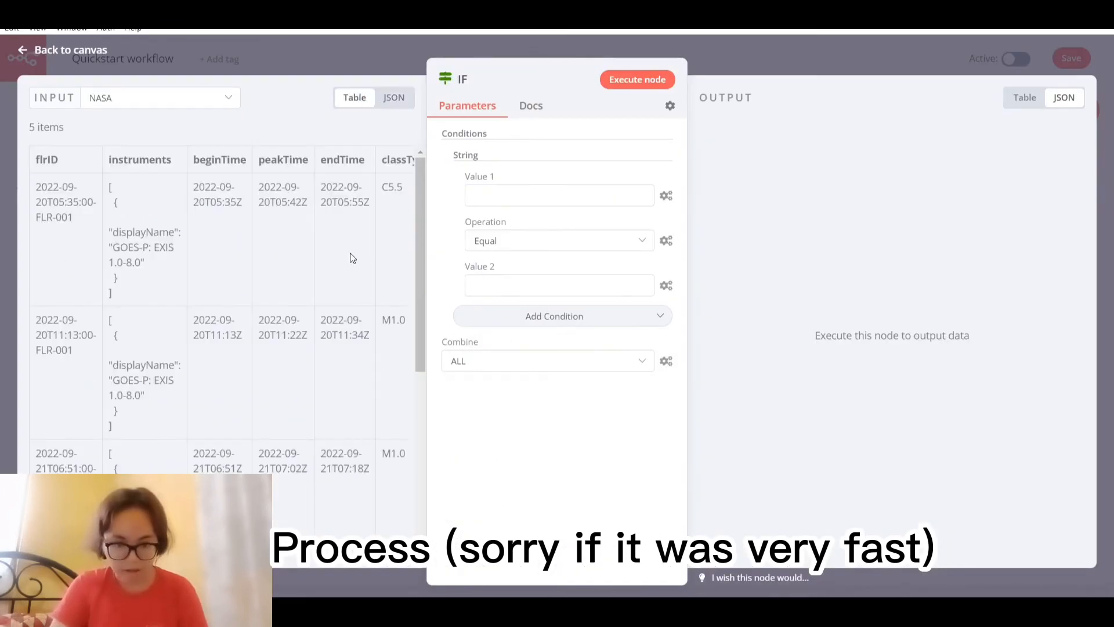
pyautogui.hscroll(3, 349, 291)
pyautogui.hscroll(-3, 226, 253)
pyautogui.hscroll(3, 276, 270)
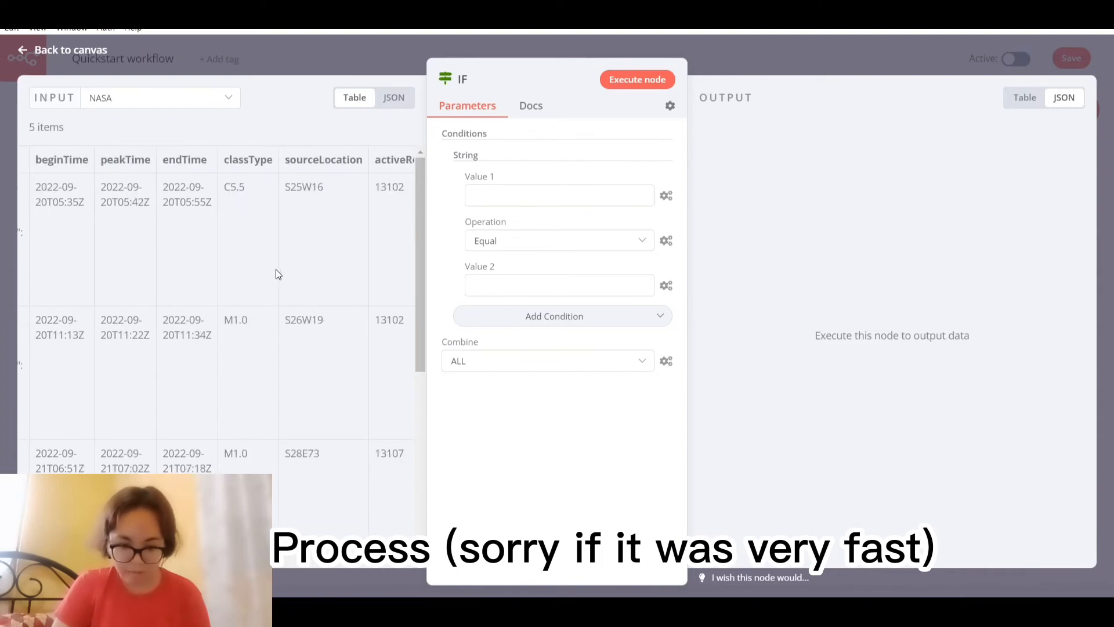
pyautogui.moveTo(420, 356); pyautogui.dragTo(441, 331)
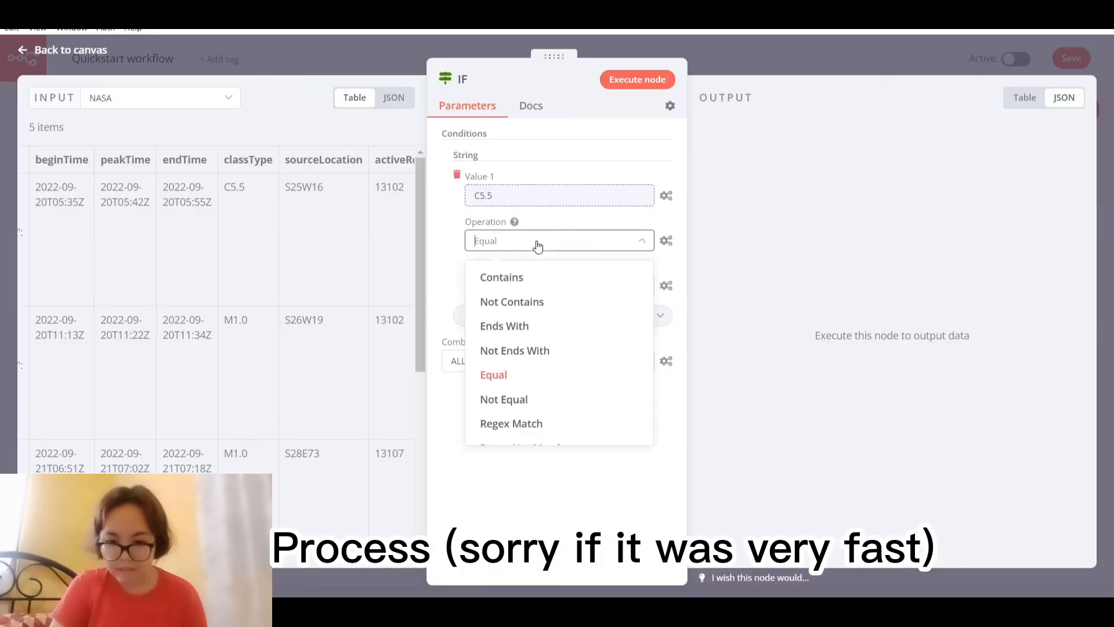
pyautogui.click(505, 276)
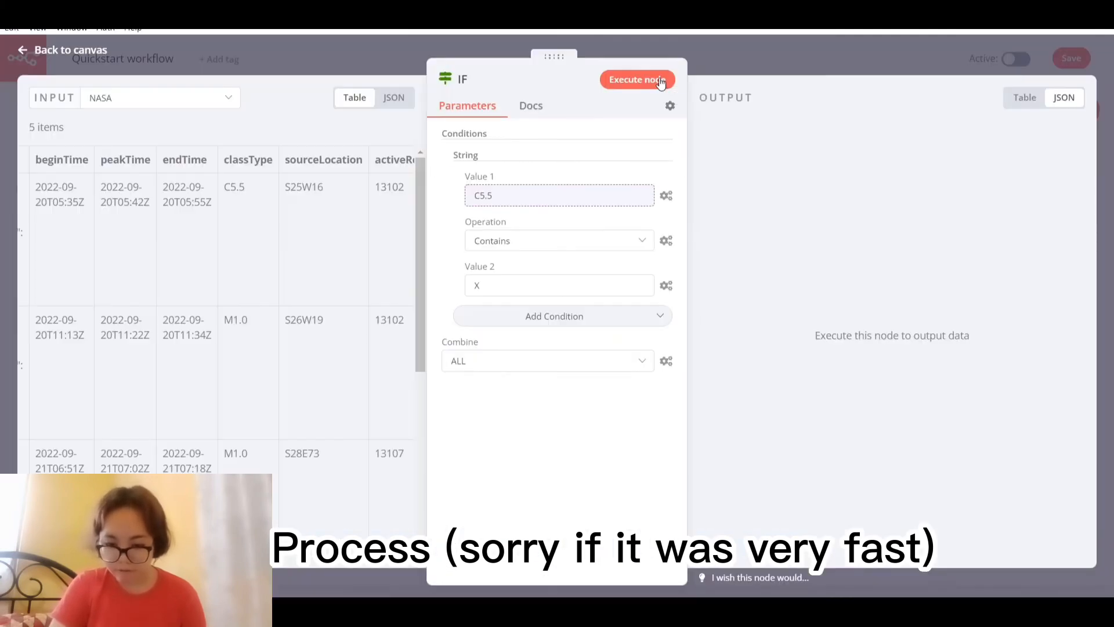
# - Execute the IF node, check the result against step five of the browser documentation, and show the node's output as a table
pyautogui.click(650, 80)
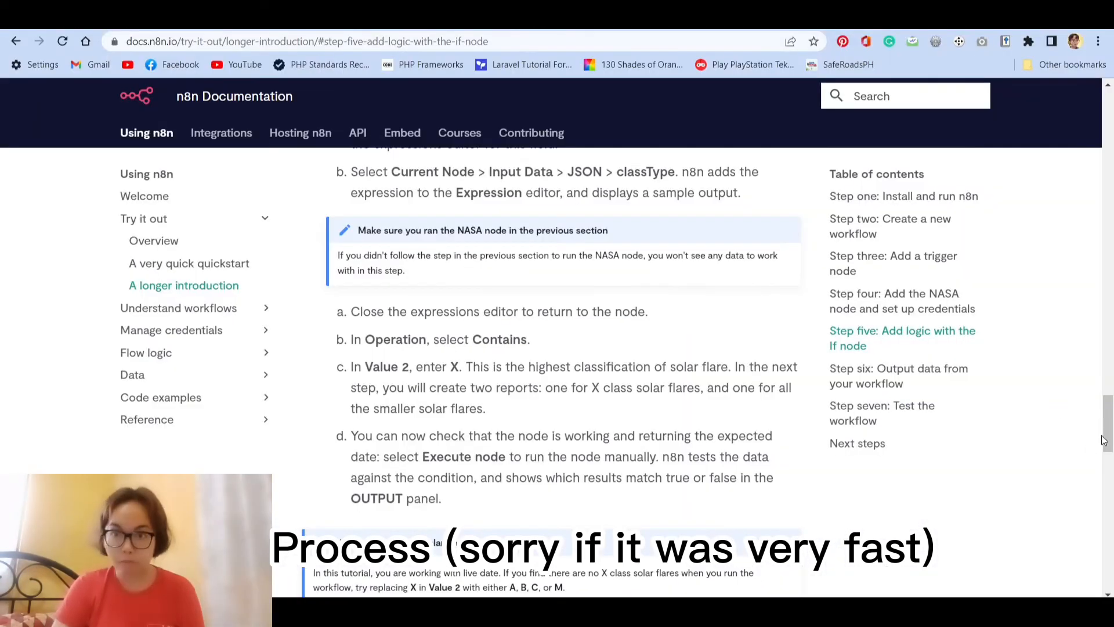
pyautogui.scroll(-4, 557, 313)
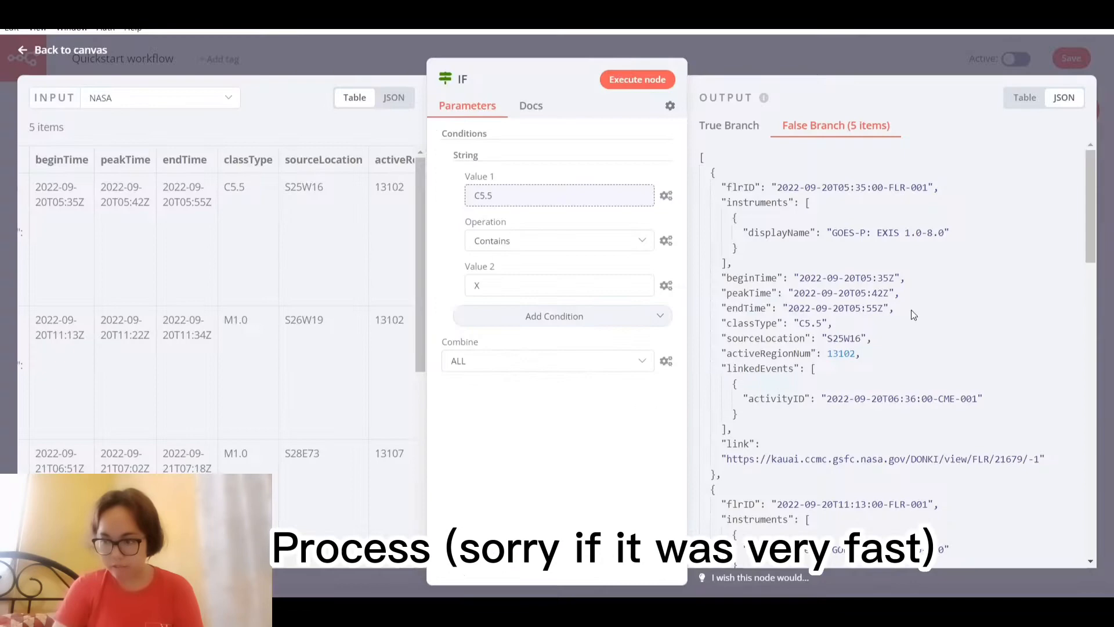
pyautogui.click(1025, 97)
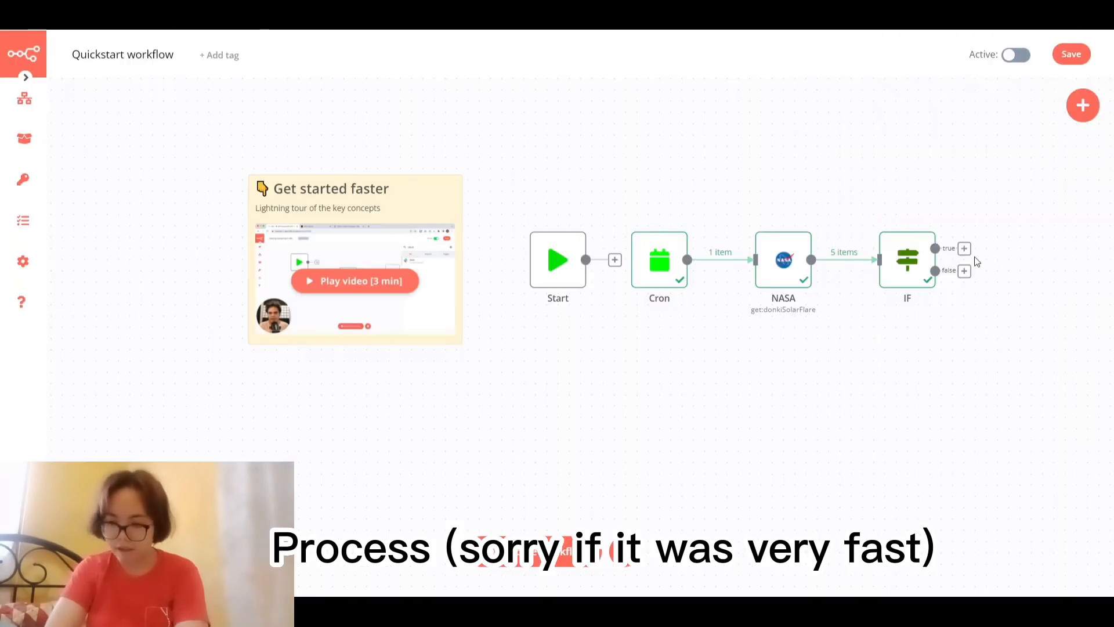
# - Add a PostBin node to the IF node's true output and set its Resource to Request
pyautogui.click(963, 244)
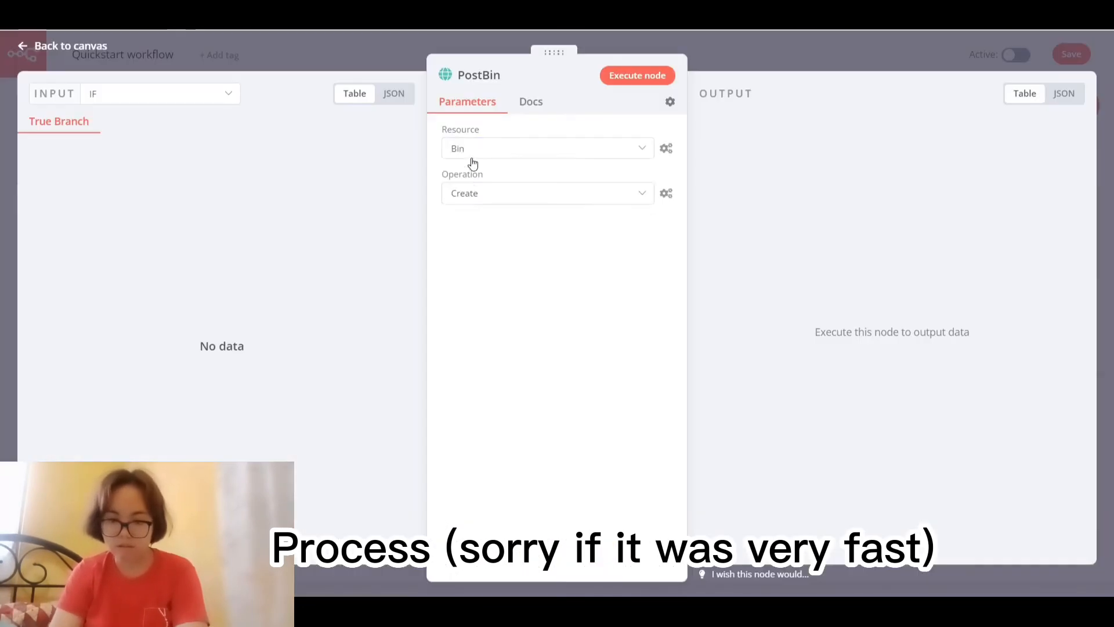
pyautogui.click(496, 157)
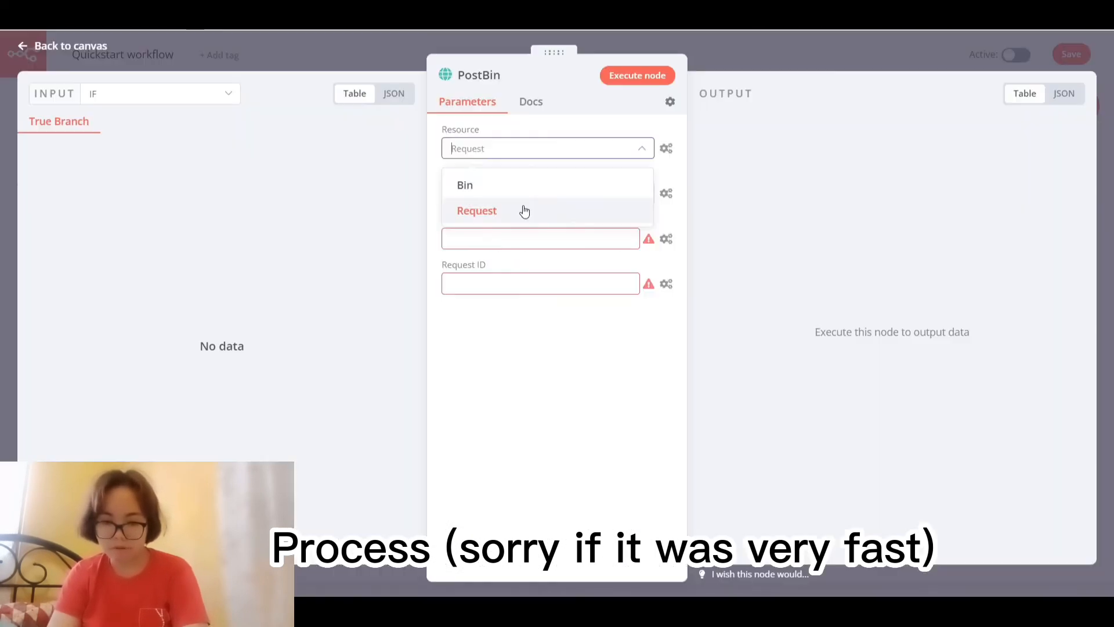
pyautogui.click(522, 211)
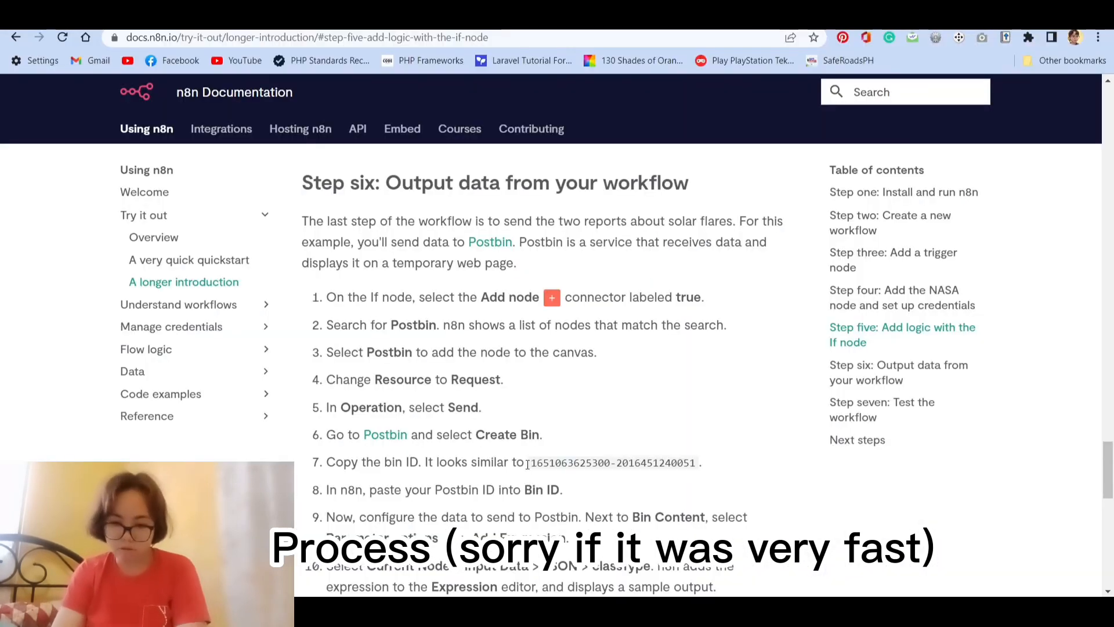
# - Consult step six of the browser documentation, then in n8n set the PostBin operation to Send and paste the bin ID created in Postbin
pyautogui.moveTo(528, 462); pyautogui.dragTo(698, 462)
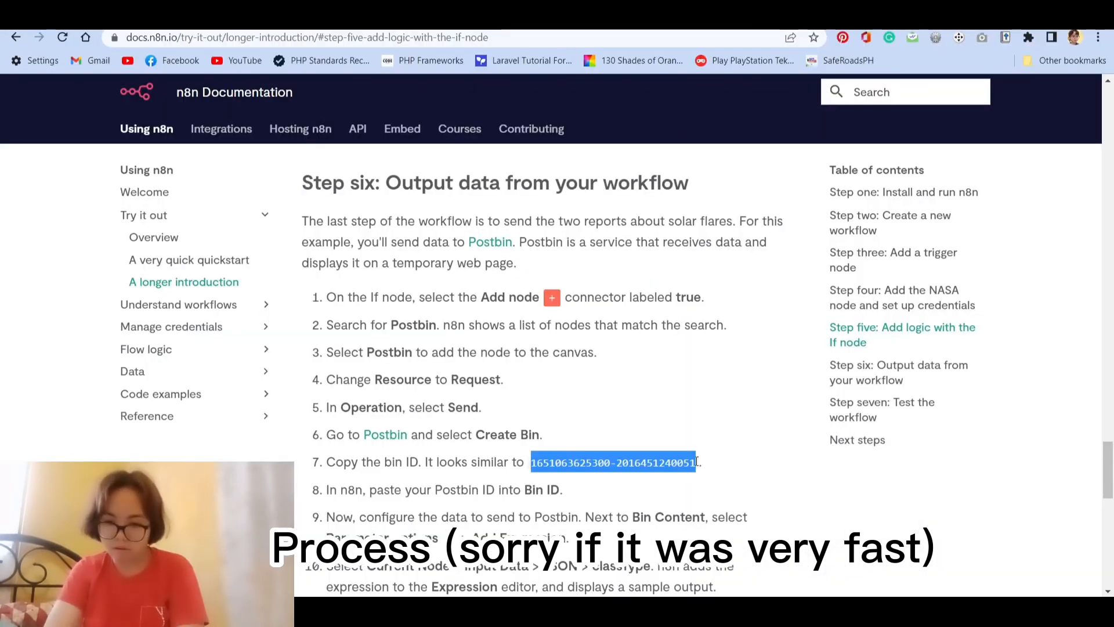
pyautogui.click(351, 401)
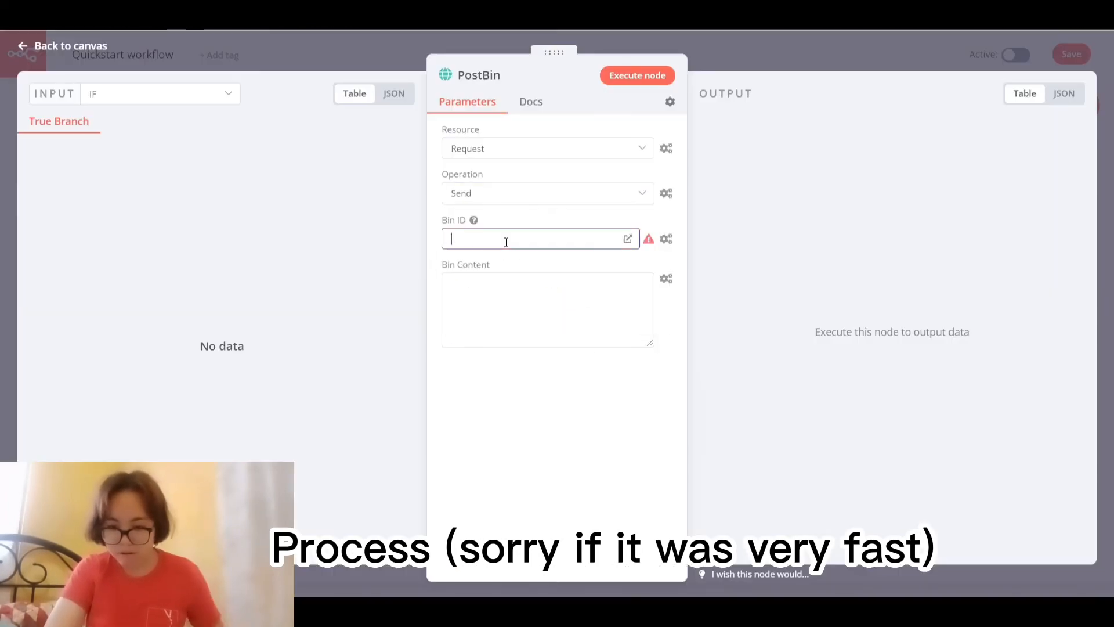
pyautogui.hotkey('ctrl', 'v')
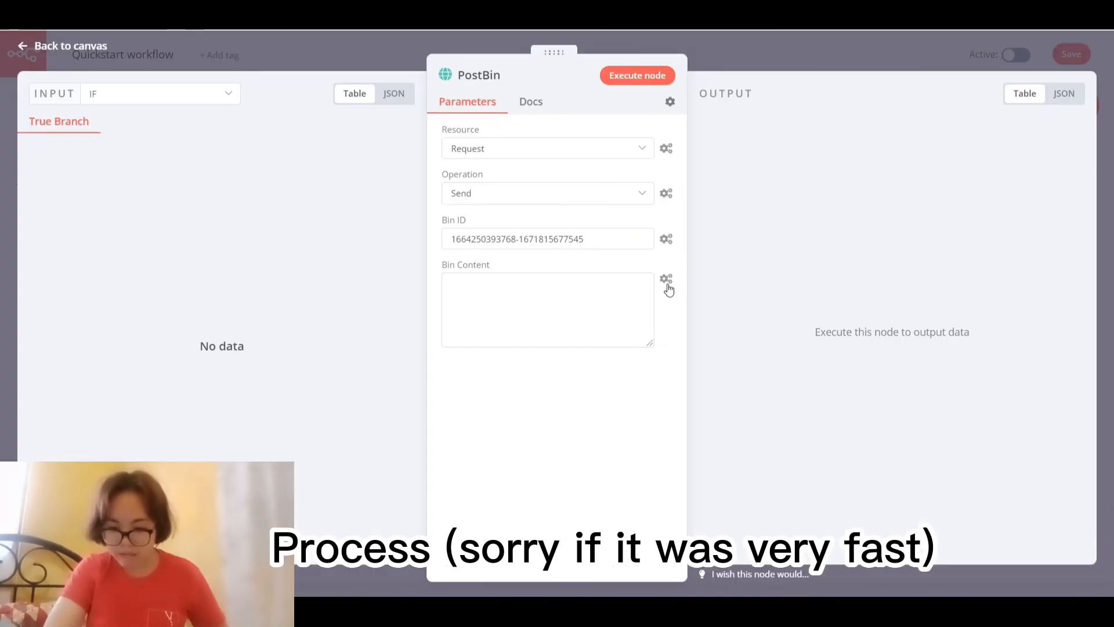
# - Open the expression editor for Bin Content and look through the Current Node and Nodes variables, including the NASA node's JSON output data
pyautogui.click(667, 286)
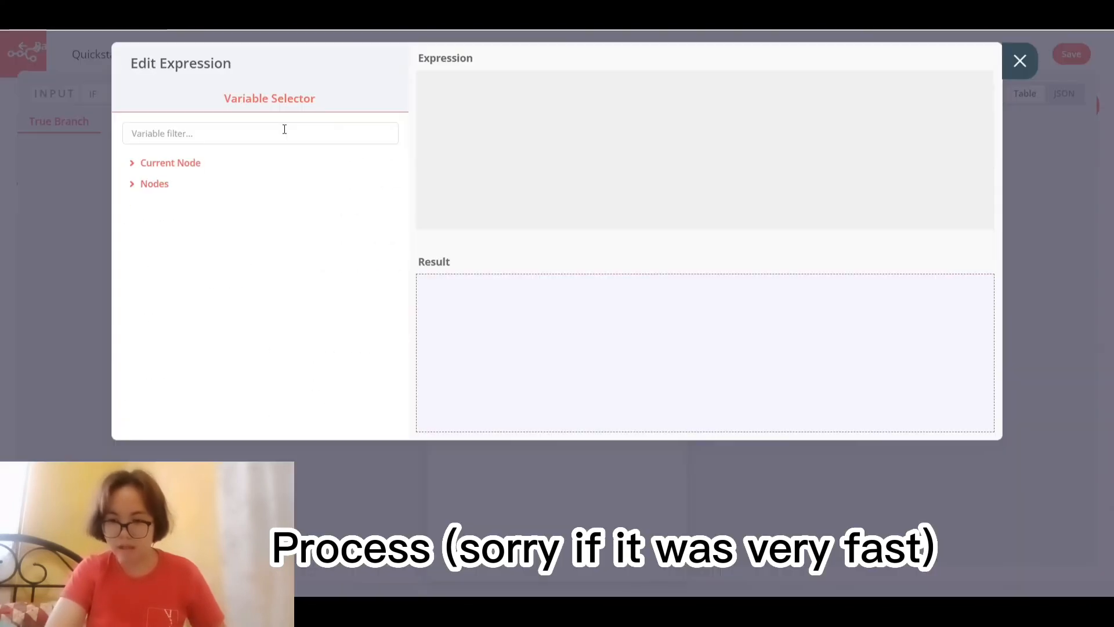
pyautogui.click(169, 162)
pyautogui.click(154, 277)
pyautogui.click(154, 164)
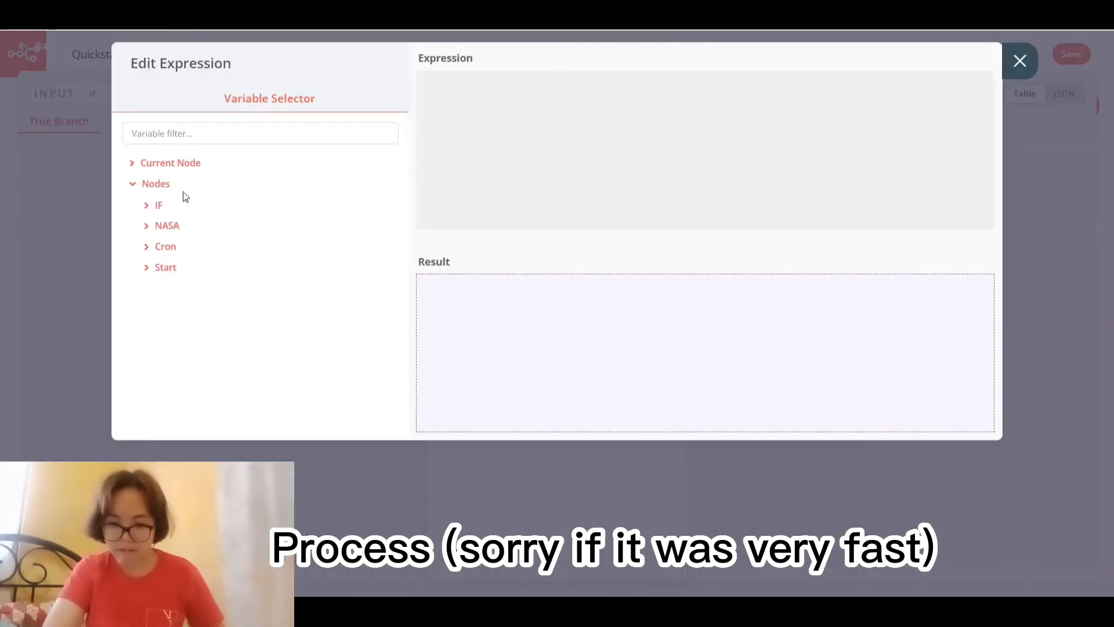
pyautogui.click(174, 184)
pyautogui.click(168, 163)
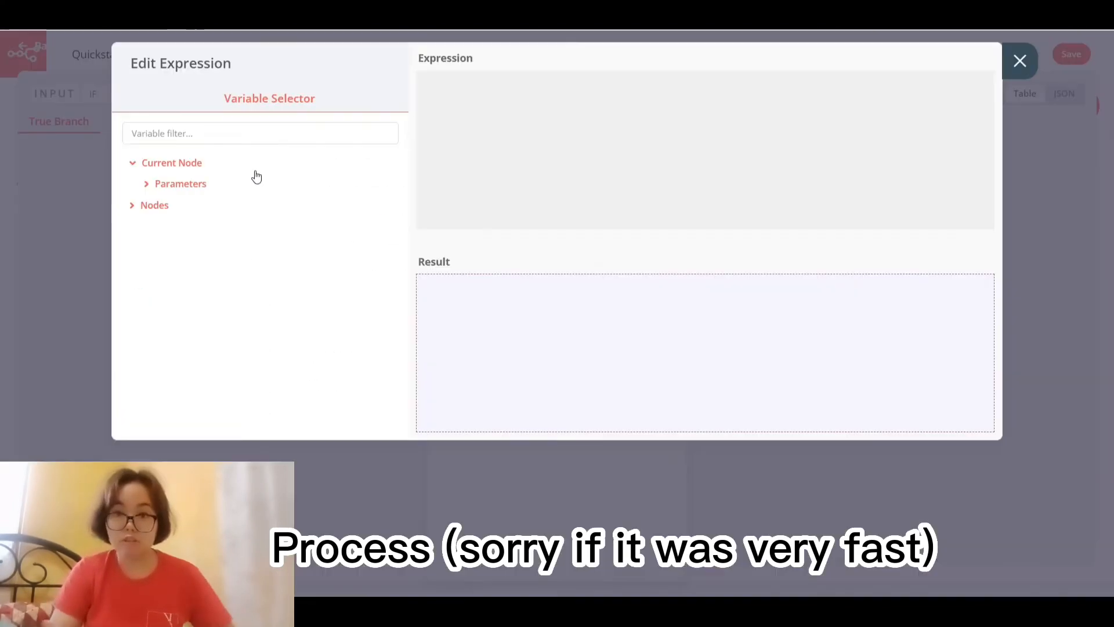
pyautogui.click(155, 205)
pyautogui.click(166, 247)
pyautogui.click(180, 269)
pyautogui.click(186, 291)
pyautogui.click(186, 394)
pyautogui.click(162, 184)
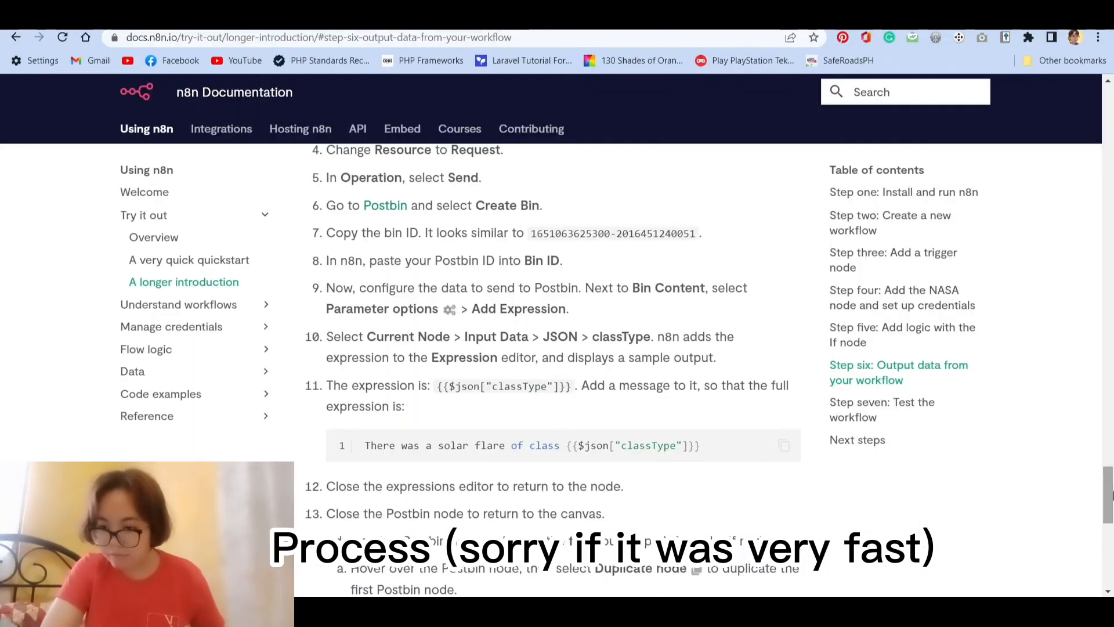
# - Following the browser documentation, set the Bin Content expression in n8n to: There was a solar flare of class {{$json["classType"]}}
pyautogui.scroll(-2, 399, 301)
pyautogui.moveTo(438, 301); pyautogui.dragTo(573, 301)
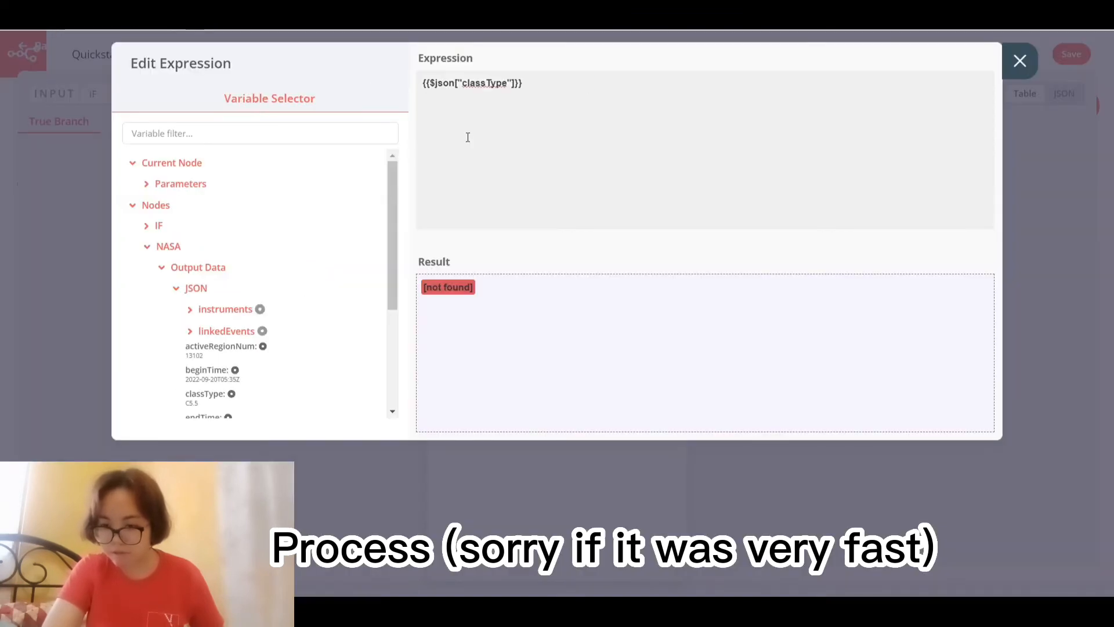
pyautogui.click(232, 394)
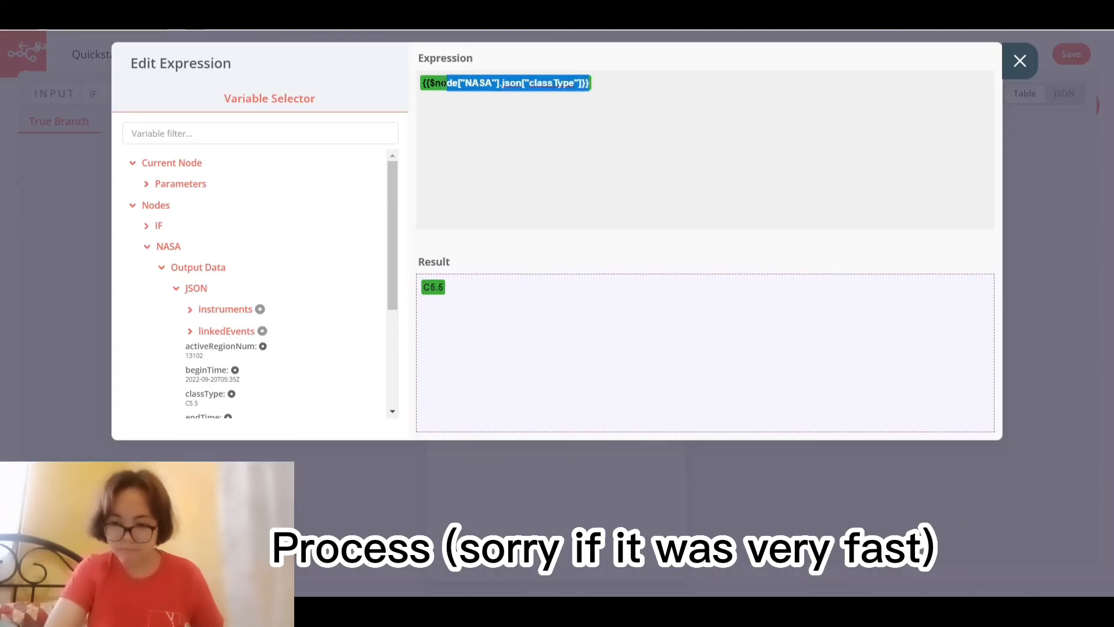
pyautogui.write('There was a solar flare of class {{$json["classType"]}}')
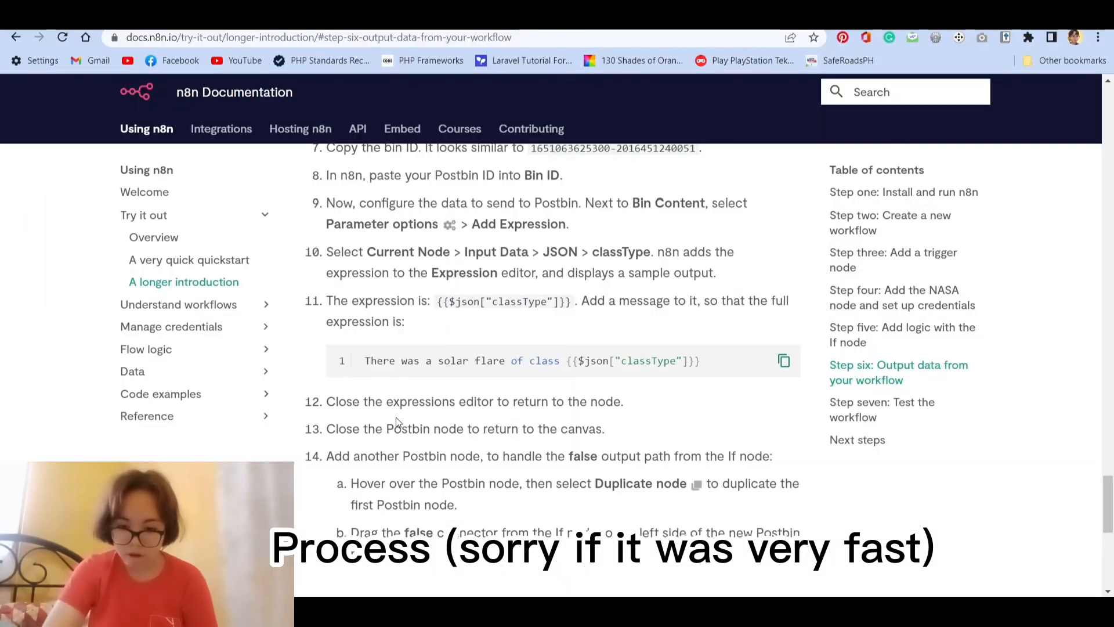
# - Duplicate the PostBin node, with the copy connected to the IF node's false output, and execute the workflow
pyautogui.scroll(-5, 396, 417)
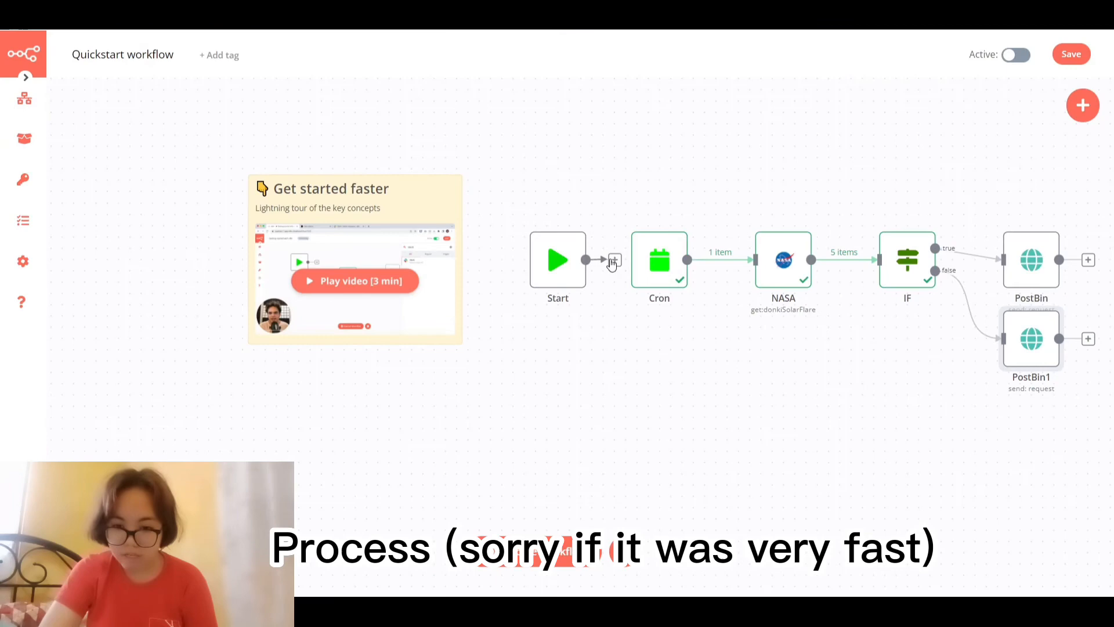
pyautogui.click(613, 263)
pyautogui.click(521, 336)
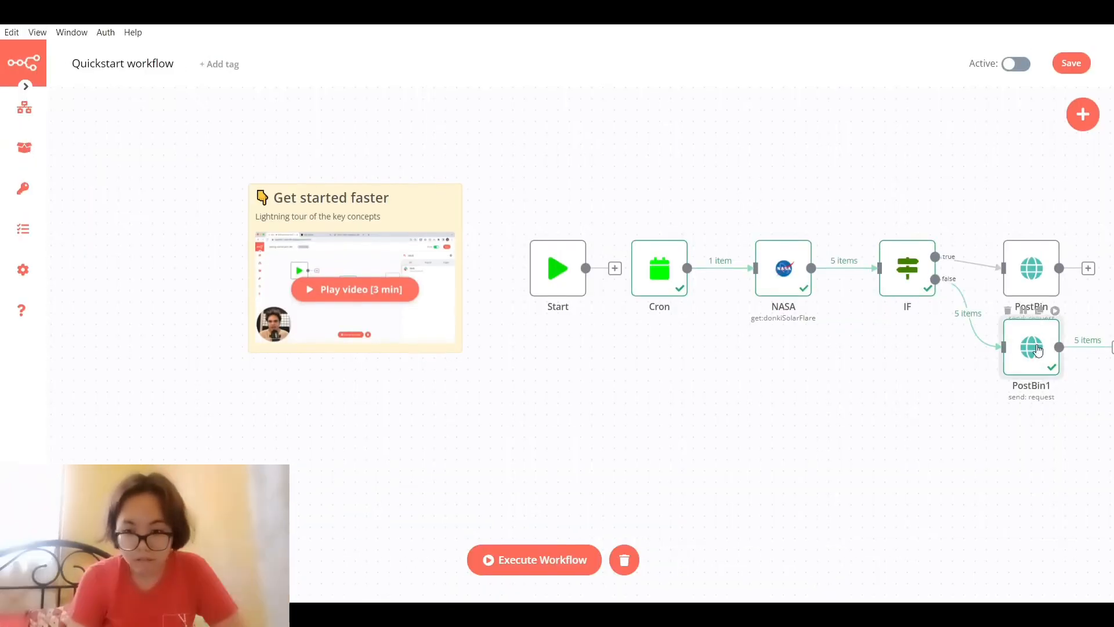
# - Review the PostBin1 node's input and output as table and JSON, and read step seven of the browser documentation
pyautogui.doubleClick(1039, 350)
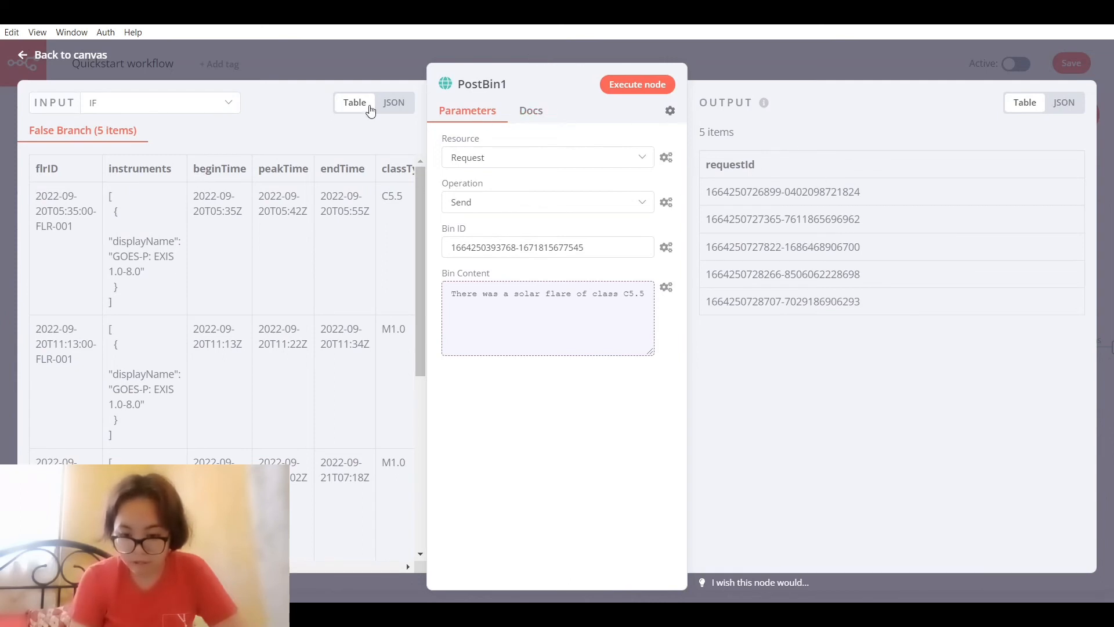
pyautogui.click(389, 110)
pyautogui.click(356, 103)
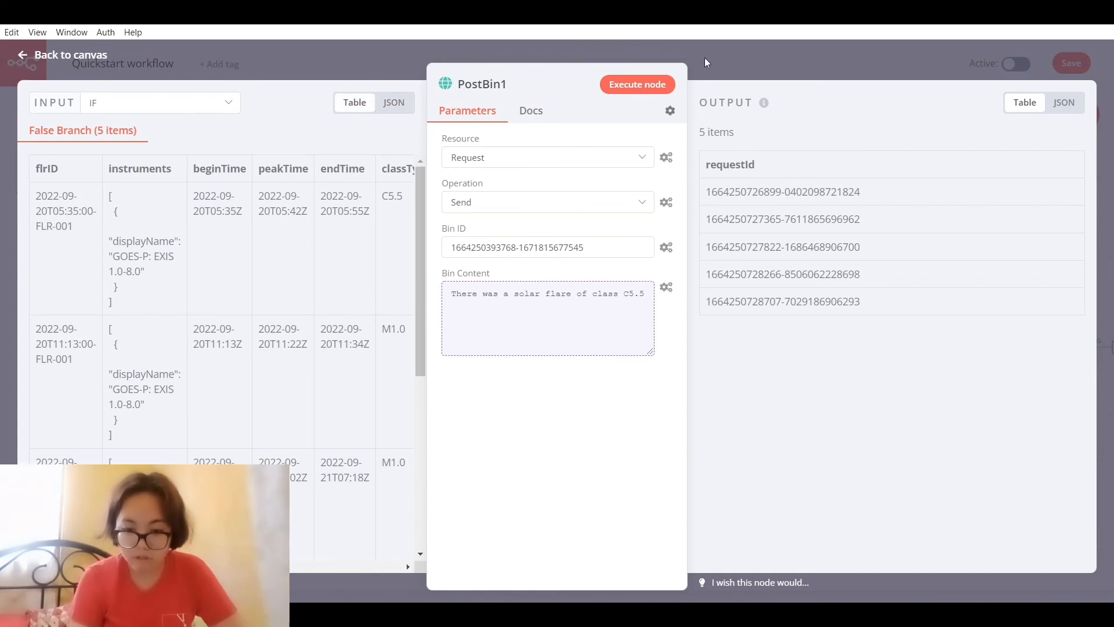
pyautogui.click(1075, 105)
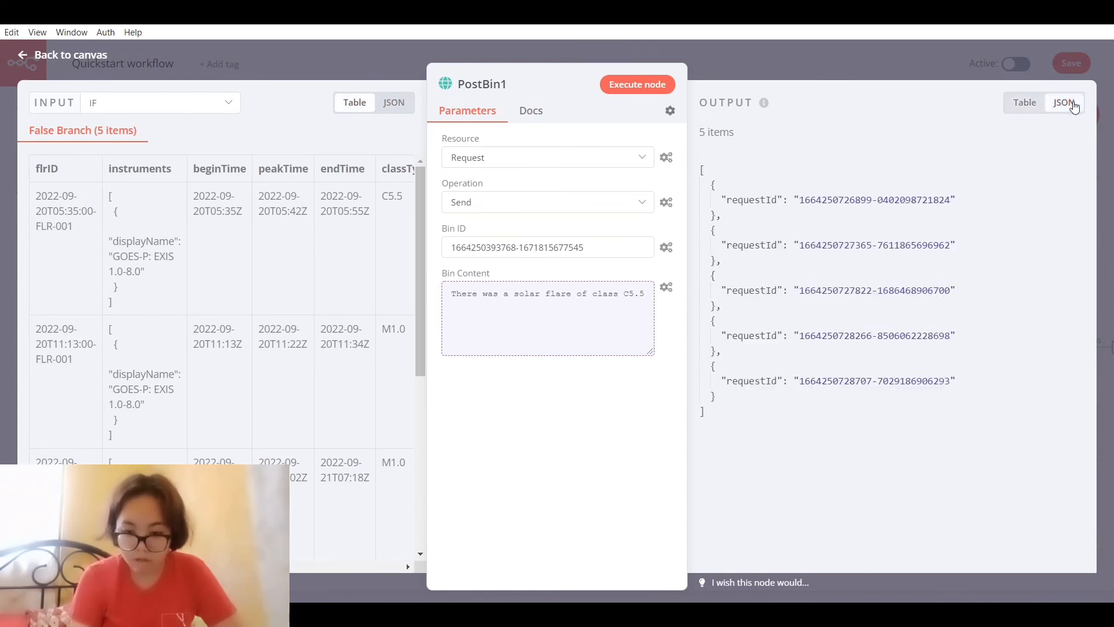
pyautogui.click(1025, 103)
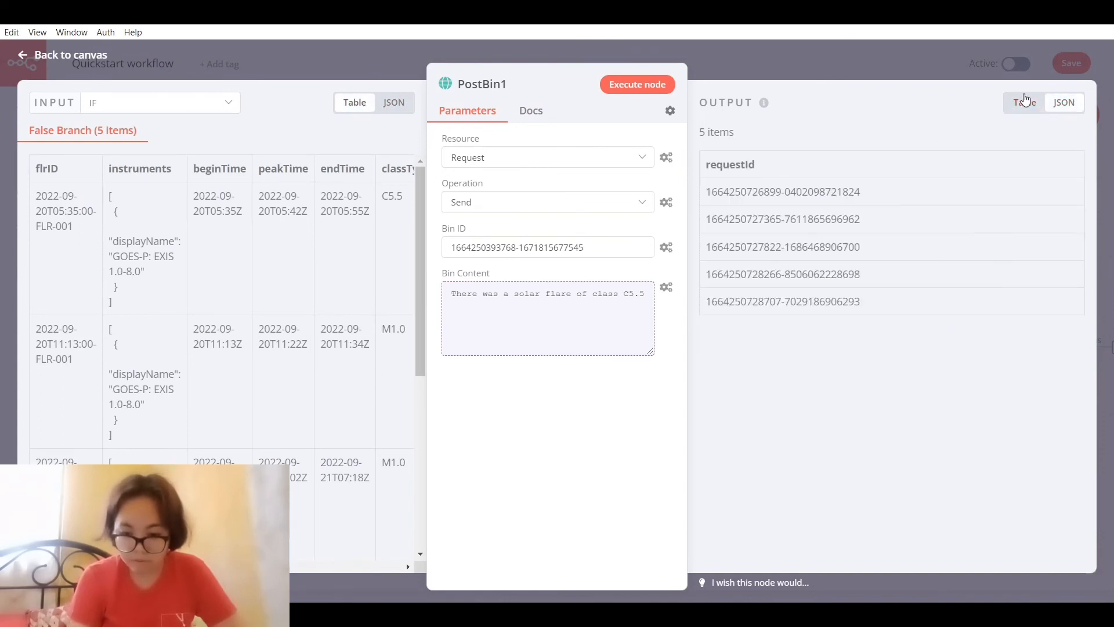
pyautogui.click(441, 614)
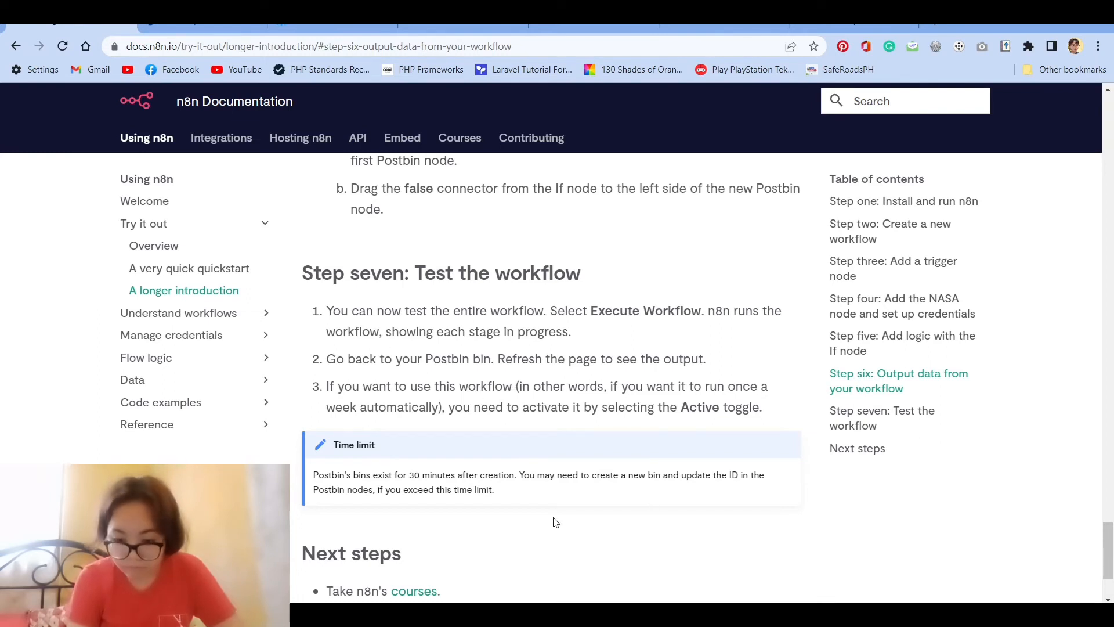
pyautogui.hotkey('alt', 'Tab')
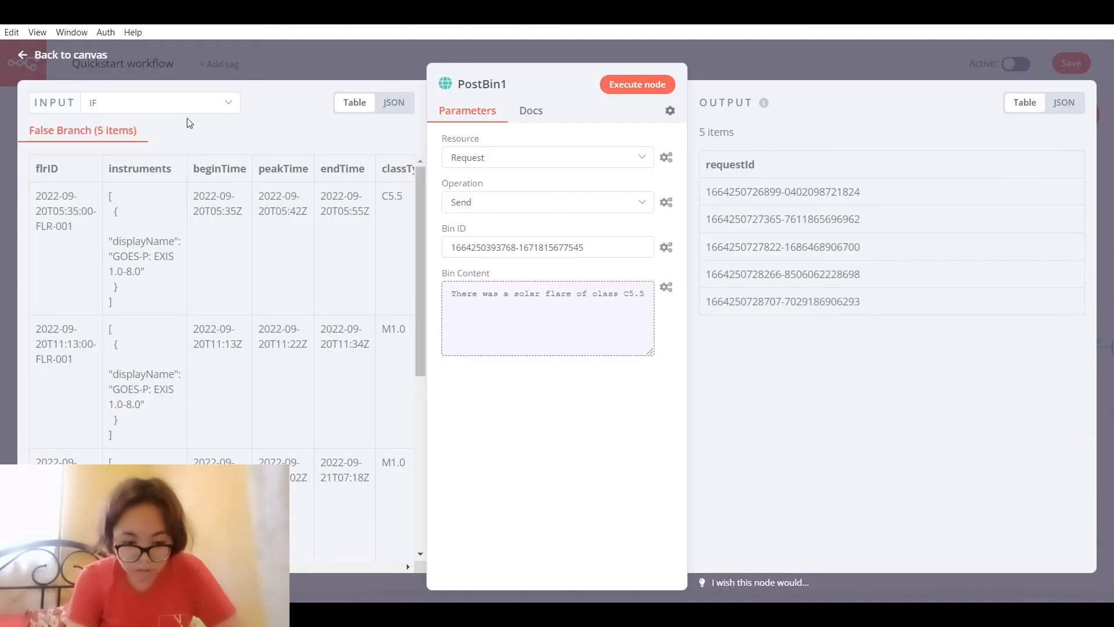
pyautogui.click(16, 33)
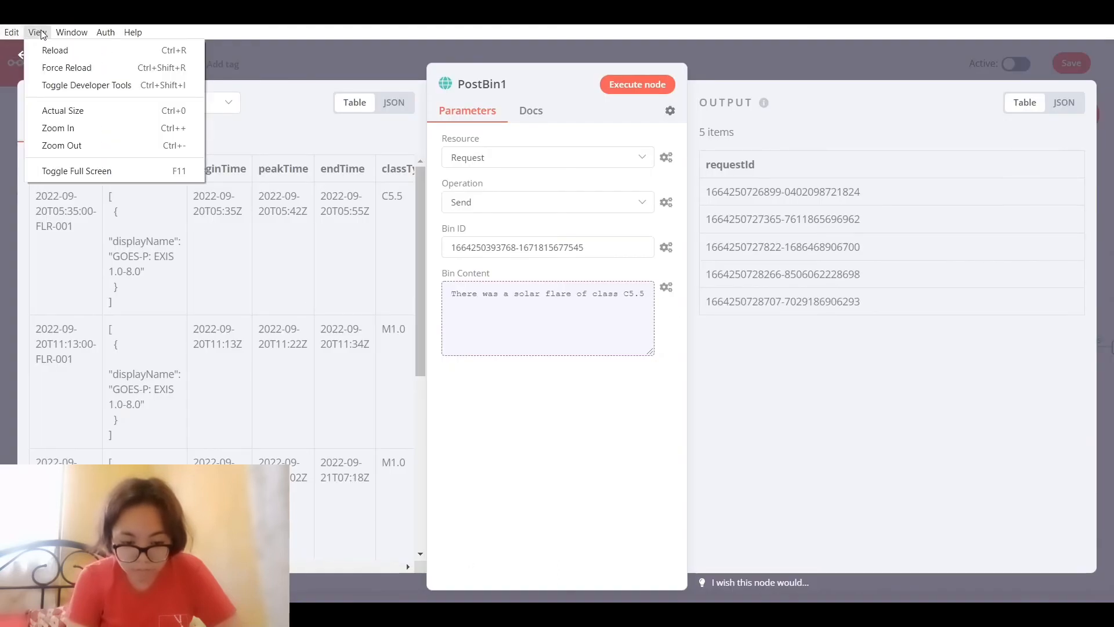
pyautogui.click(53, 52)
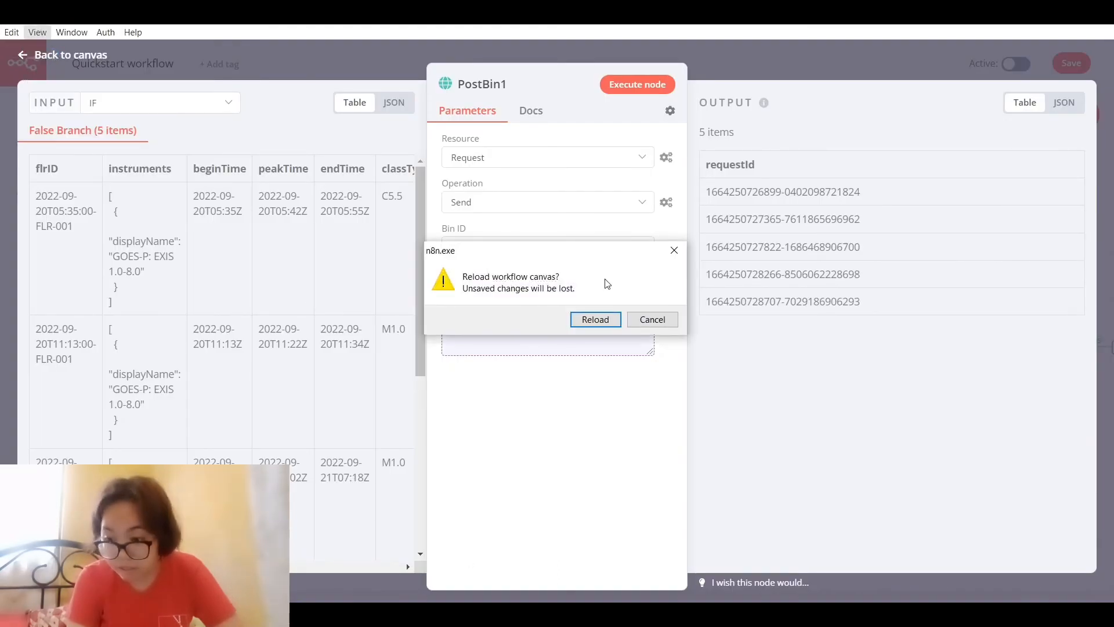
pyautogui.click(671, 319)
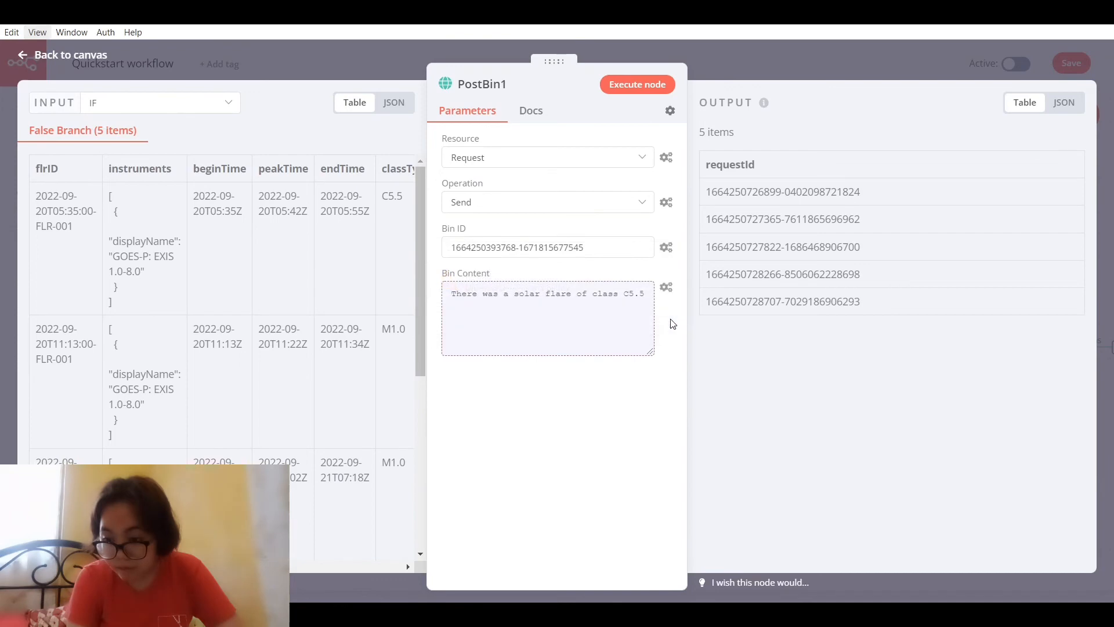
# - Return to the canvas and save the workflow, then execute it again and open the PostBin1 node to inspect its output
pyautogui.click(925, 51)
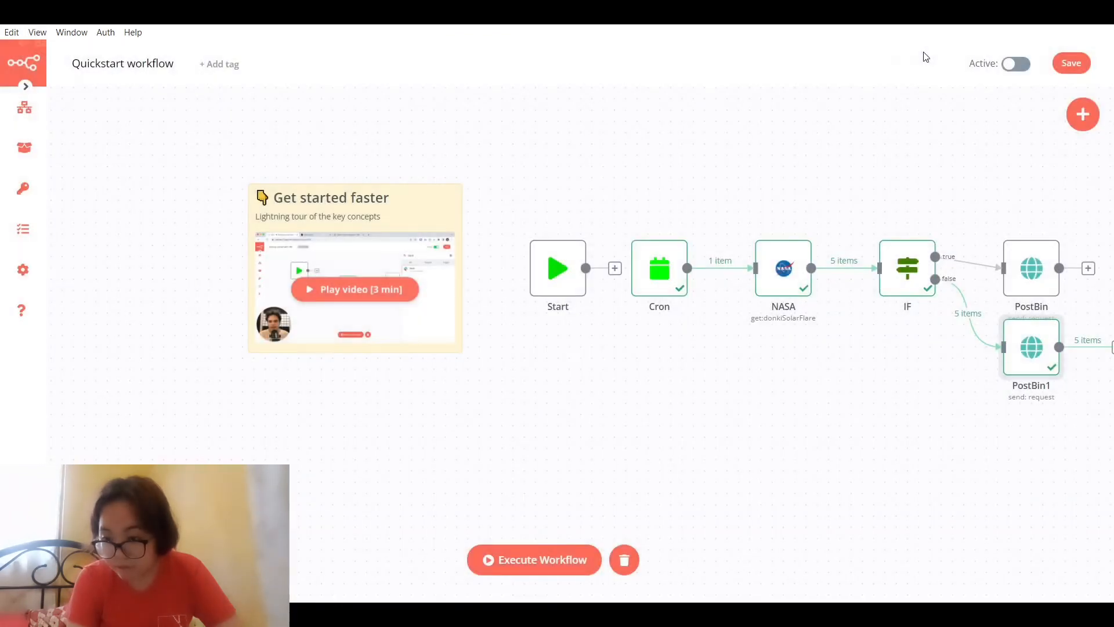
pyautogui.click(1082, 66)
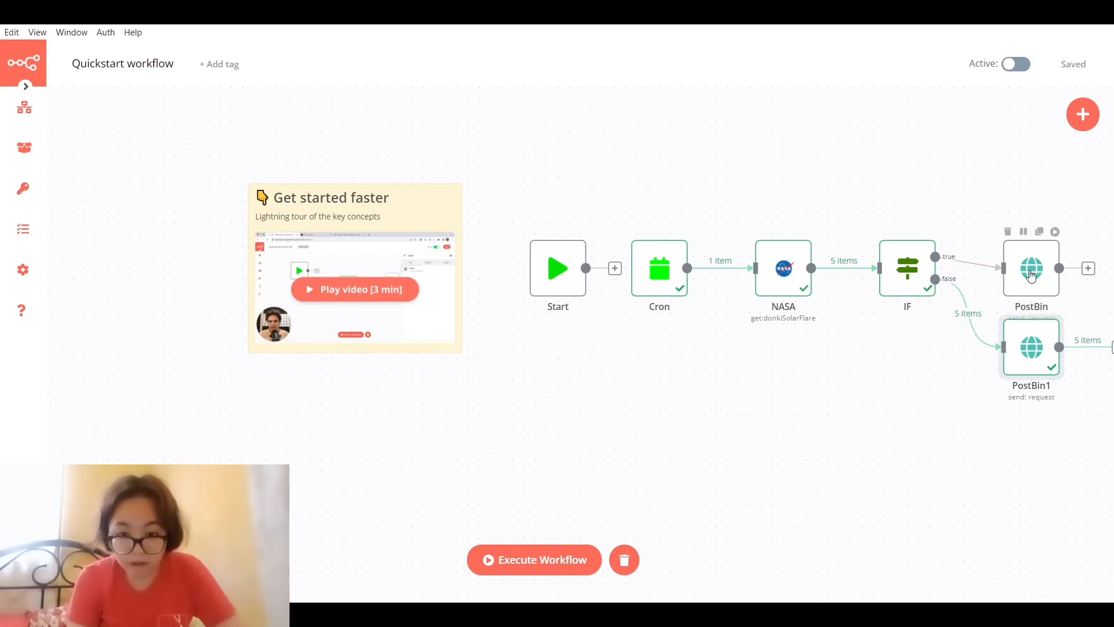
pyautogui.click(524, 566)
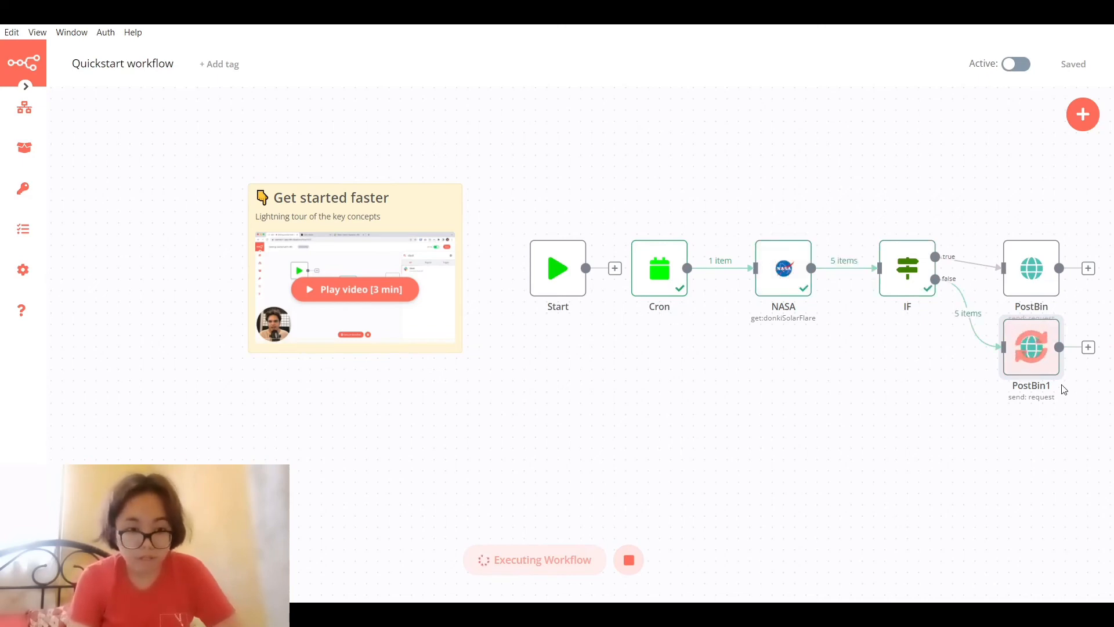
pyautogui.doubleClick(1028, 365)
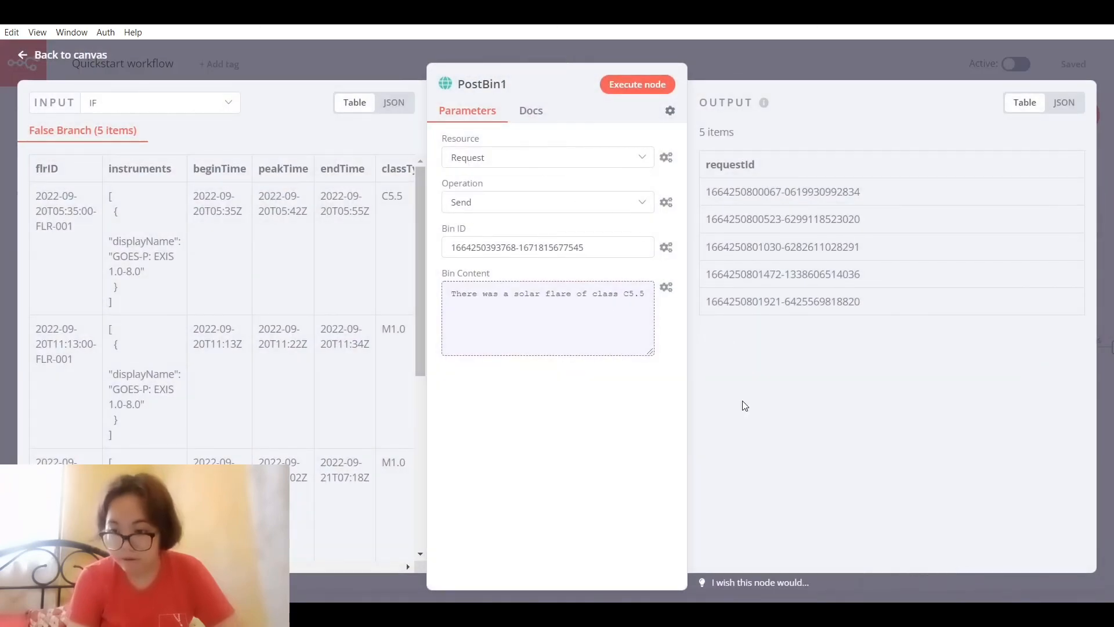
# - Return to the canvas and reload the Quickstart workflow to clear the previous execution data
pyautogui.click(848, 58)
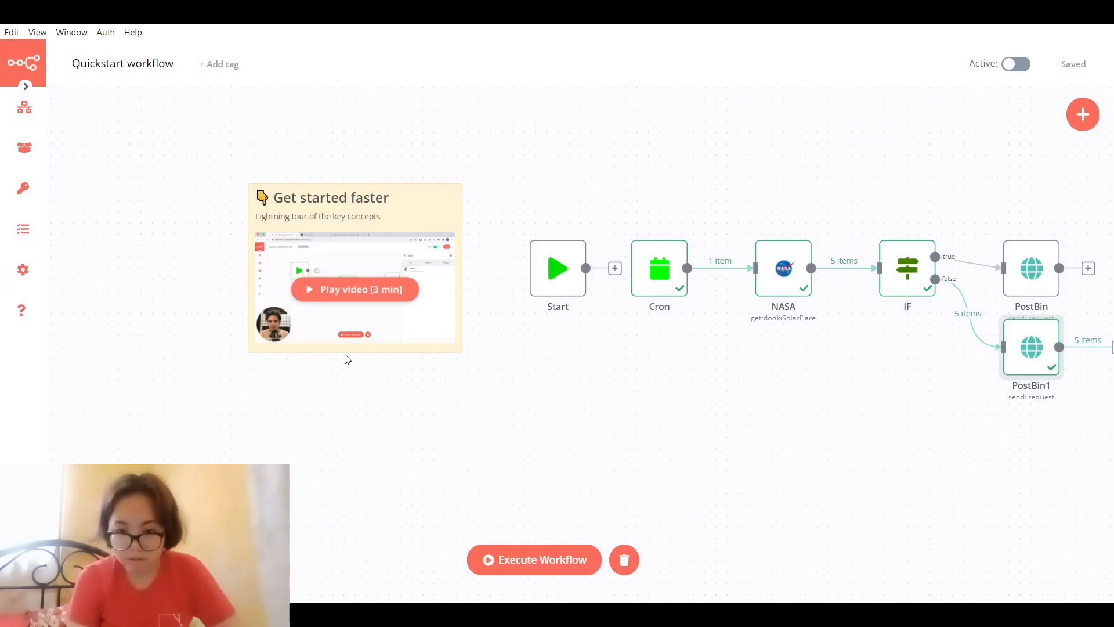
pyautogui.click(12, 32)
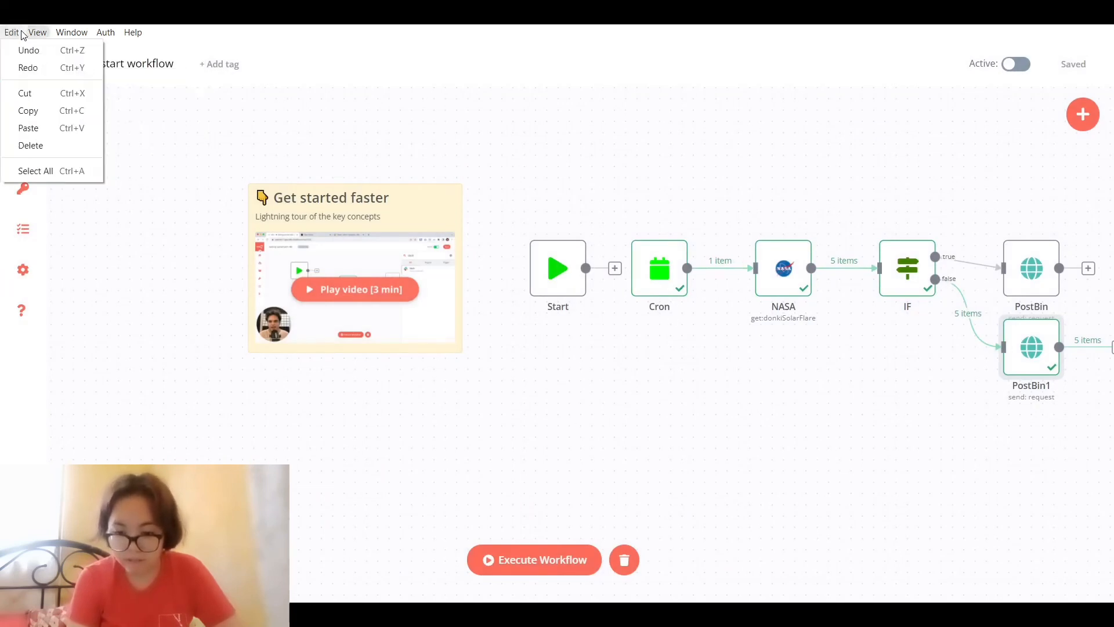
pyautogui.click(43, 48)
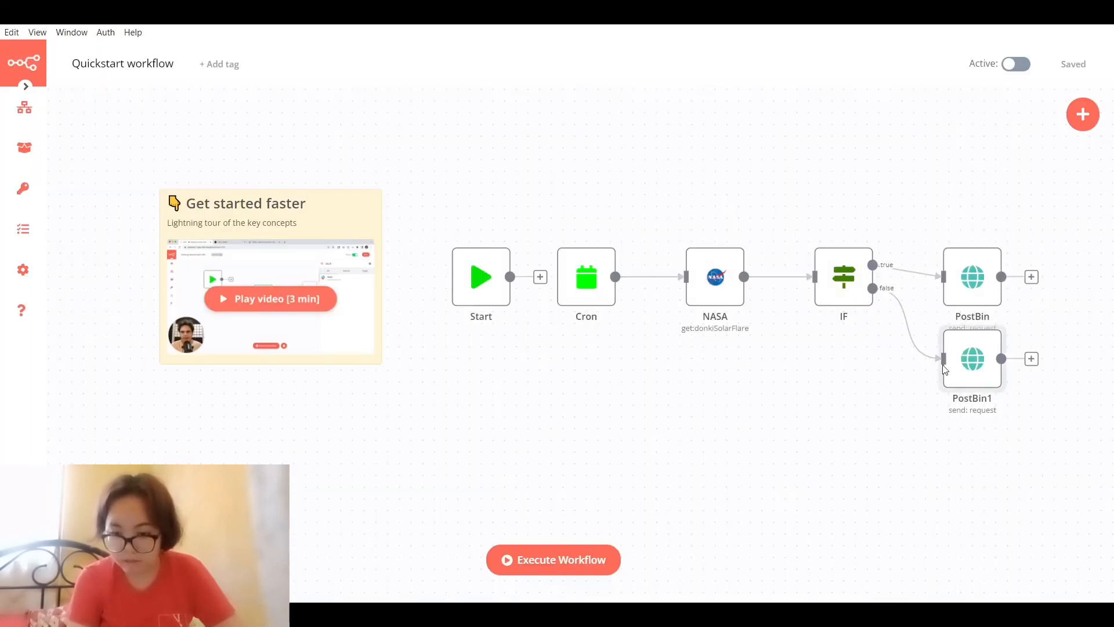
# - Inspect the PostBin1 and Start nodes' data before running the workflow, returning to the canvas after each
pyautogui.doubleClick(969, 367)
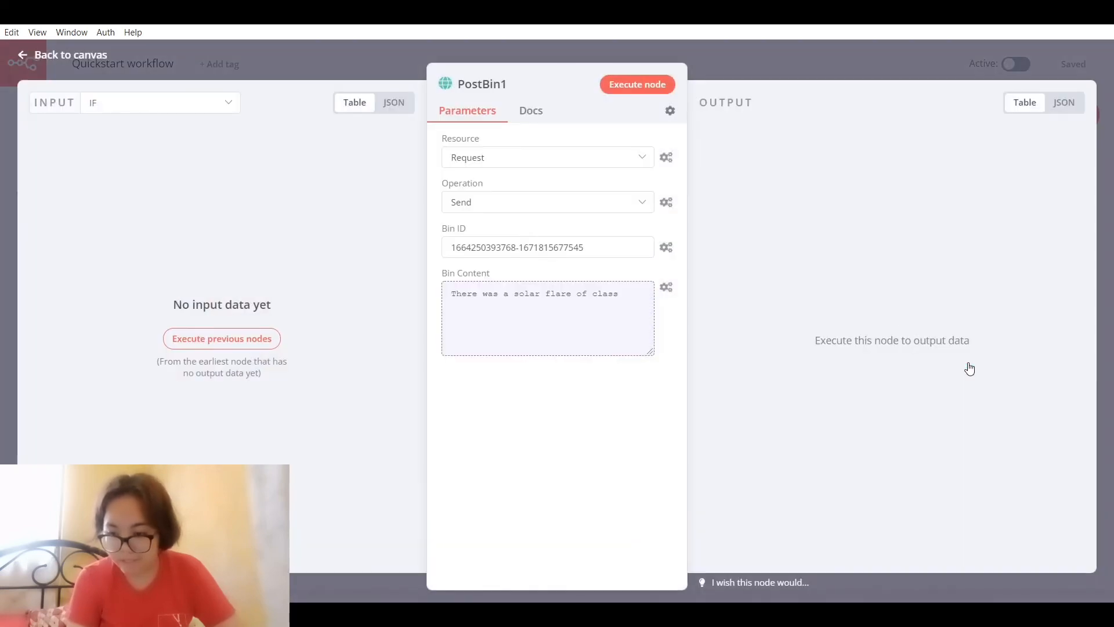
pyautogui.click(786, 73)
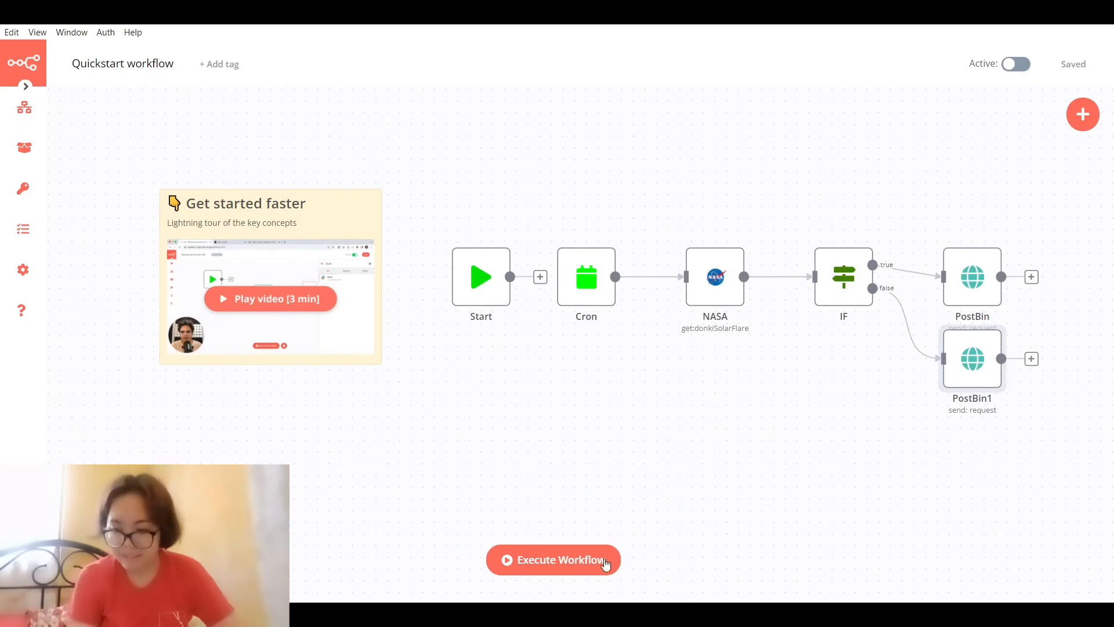
pyautogui.click(458, 299)
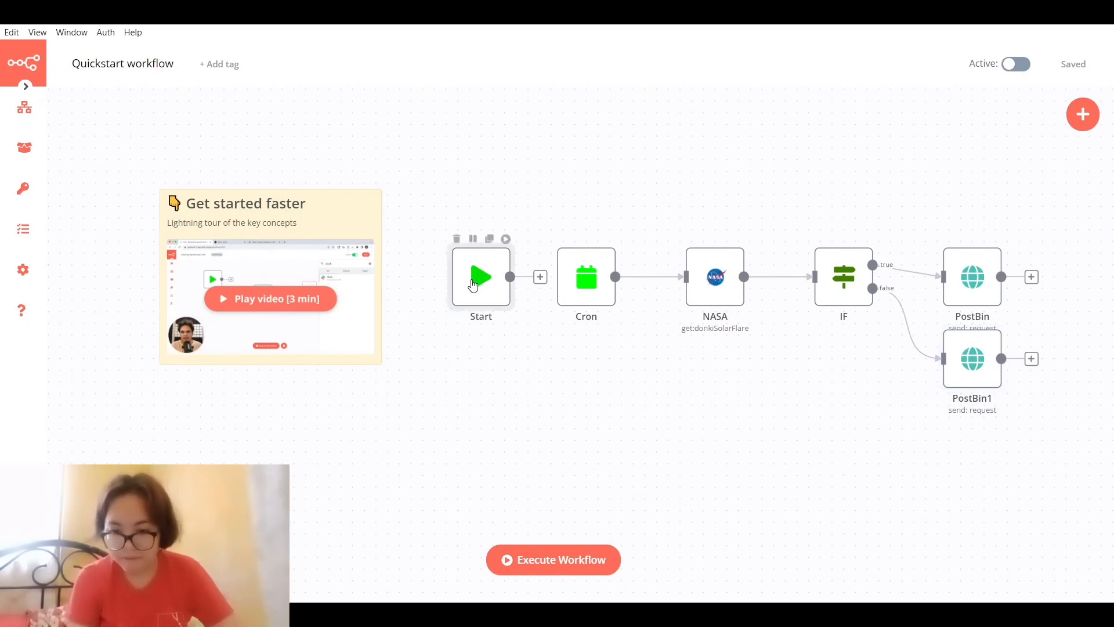
pyautogui.doubleClick(472, 282)
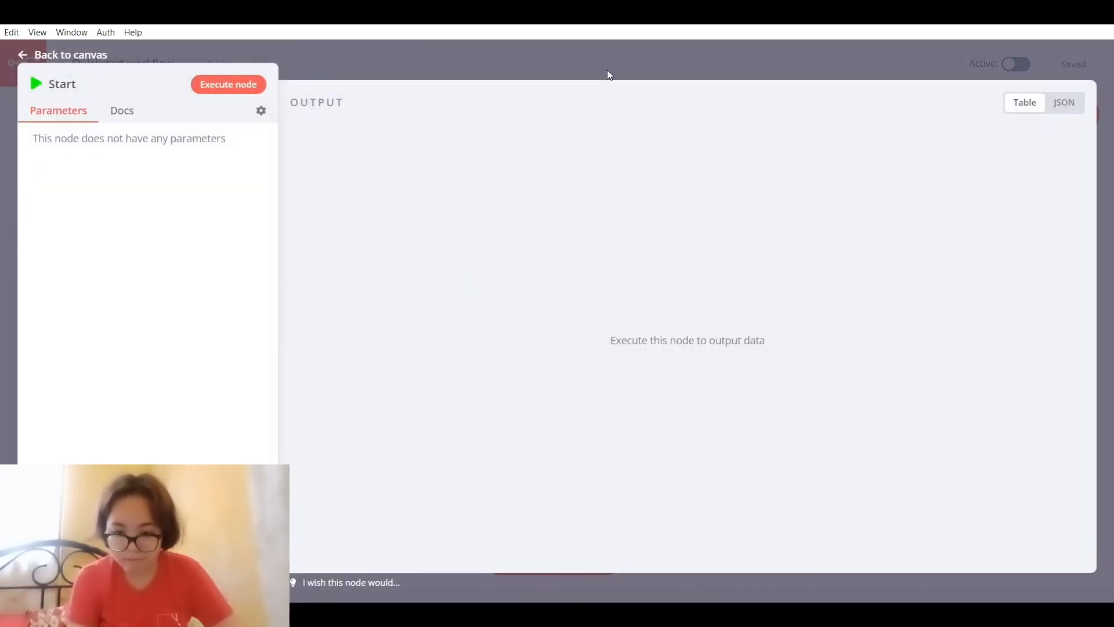
pyautogui.click(607, 69)
# - Execute the whole workflow and view the PostBin1 node's output as JSON
pyautogui.click(537, 559)
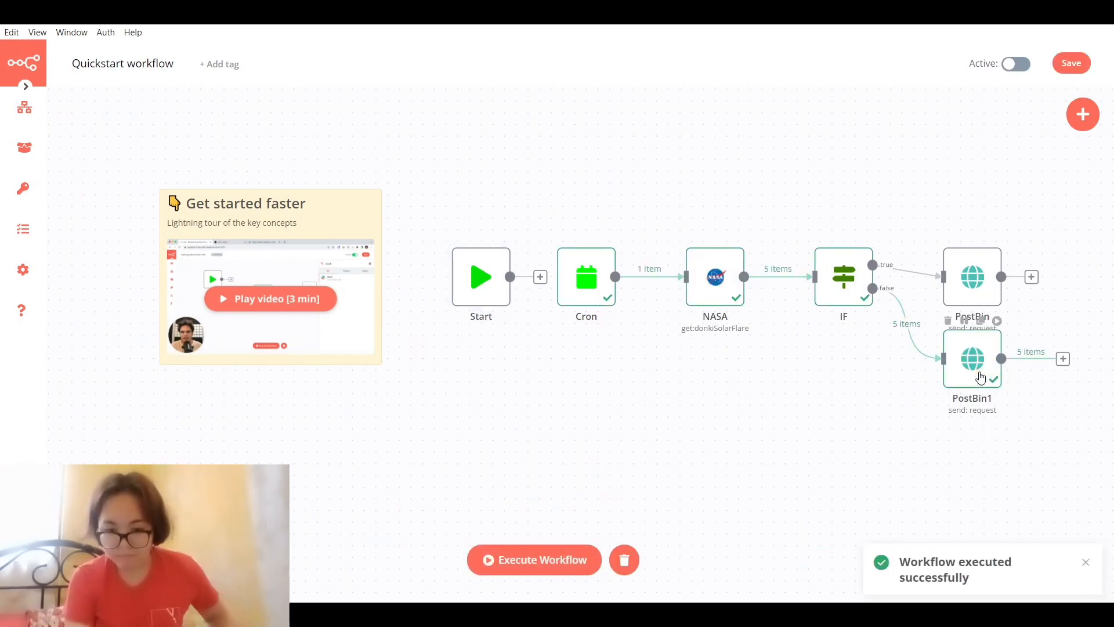
pyautogui.click(980, 378)
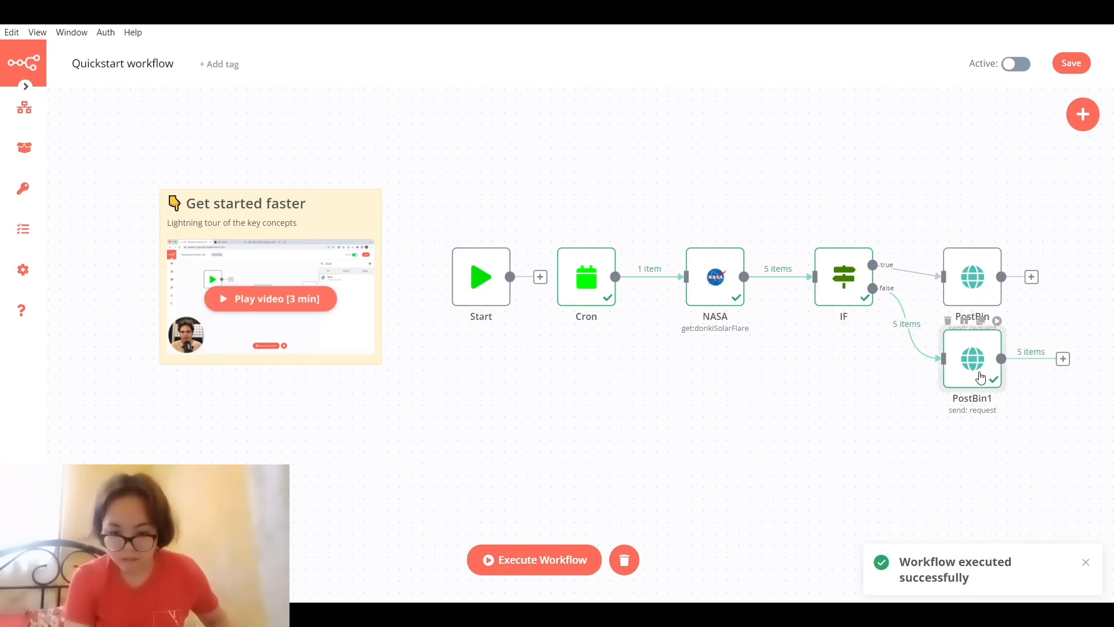
pyautogui.doubleClick(980, 378)
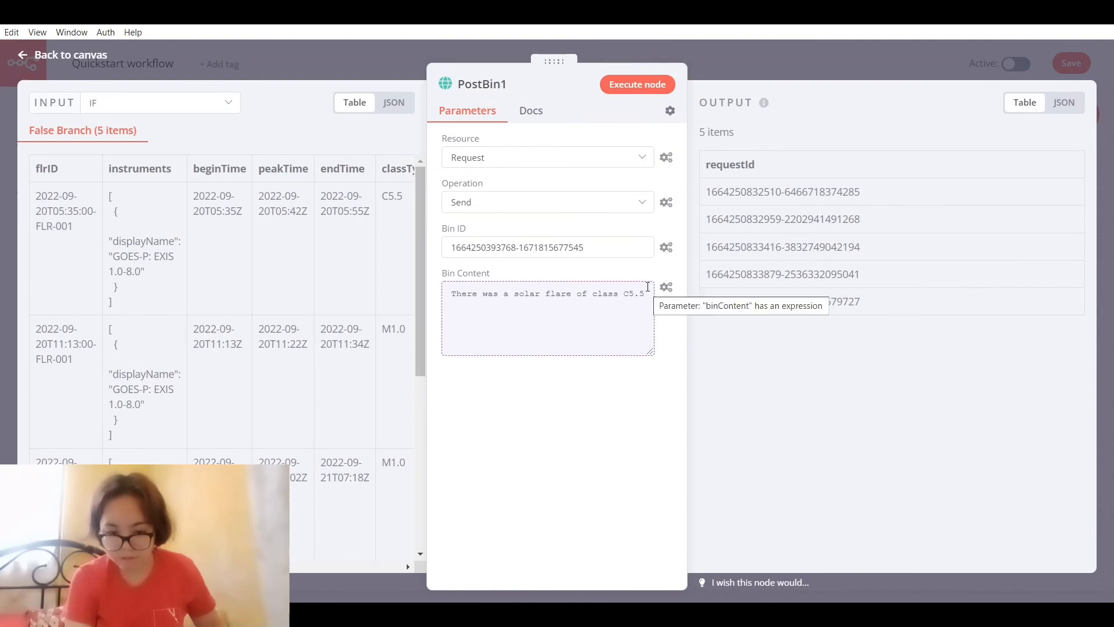
pyautogui.click(1068, 104)
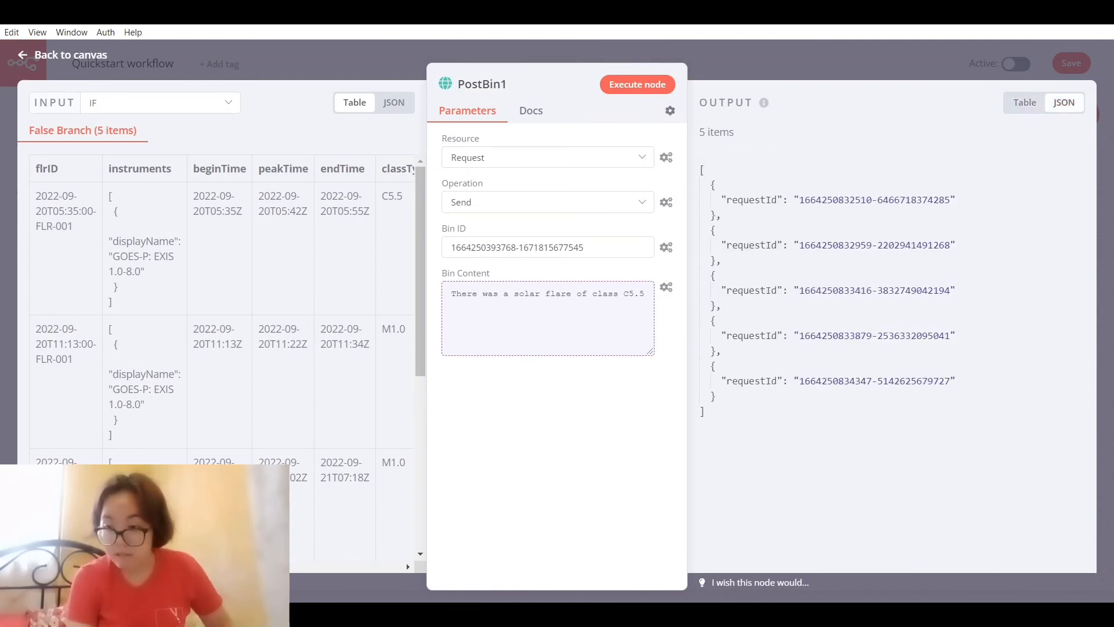
# - Following step seven of the browser documentation, activate the Quickstart workflow in n8n, acknowledge the notice, and switch activation off and on again
pyautogui.hotkey('alt', 'Tab')
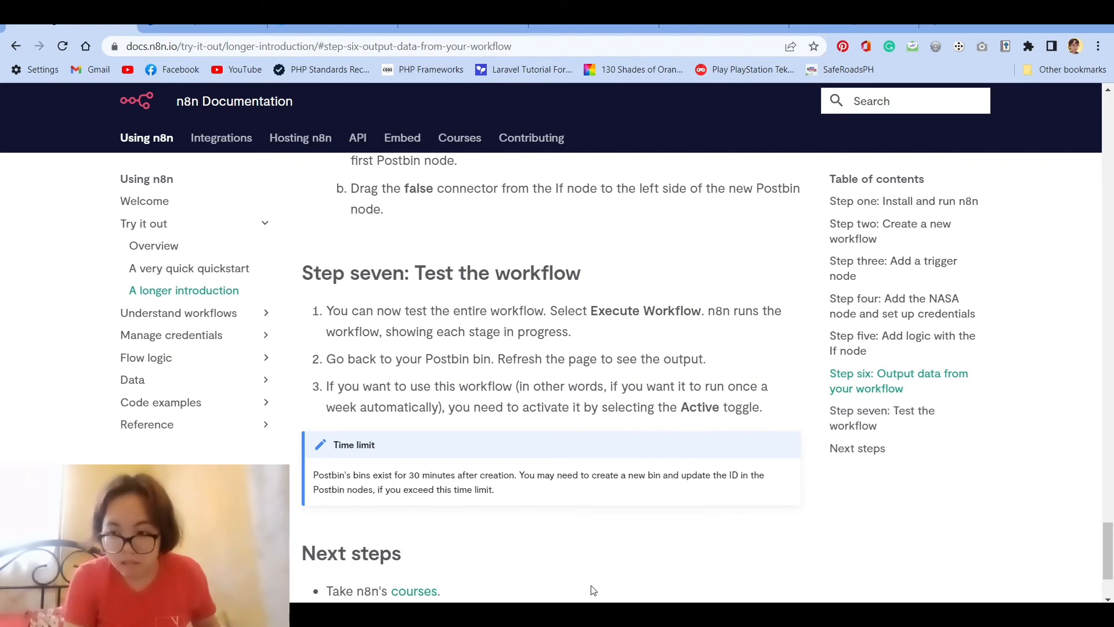
pyautogui.click(1026, 13)
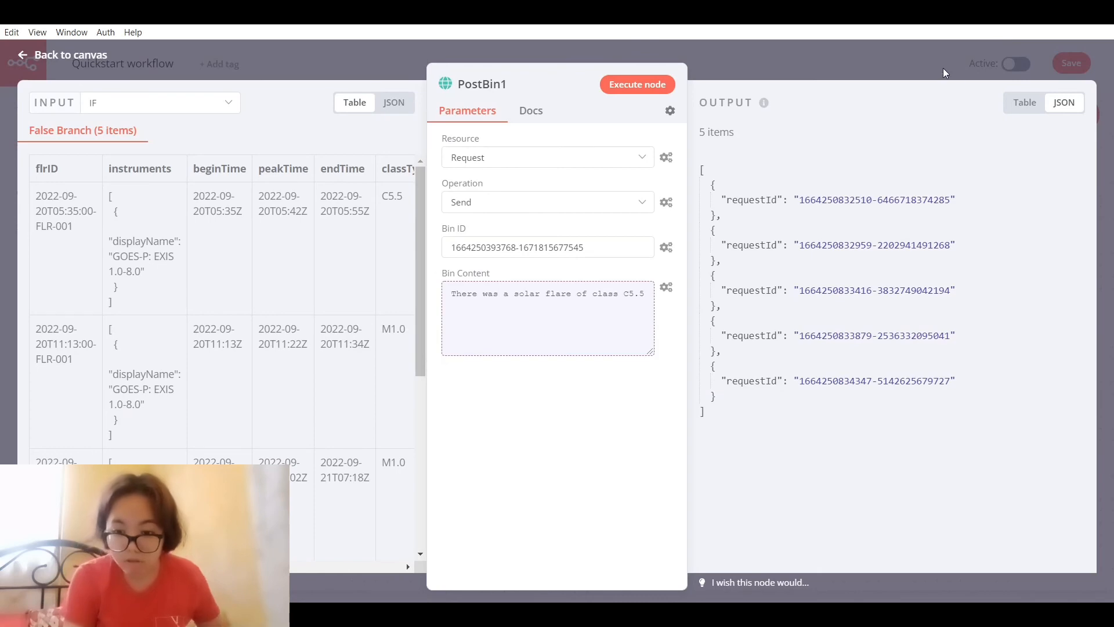
pyautogui.click(944, 68)
pyautogui.click(1013, 64)
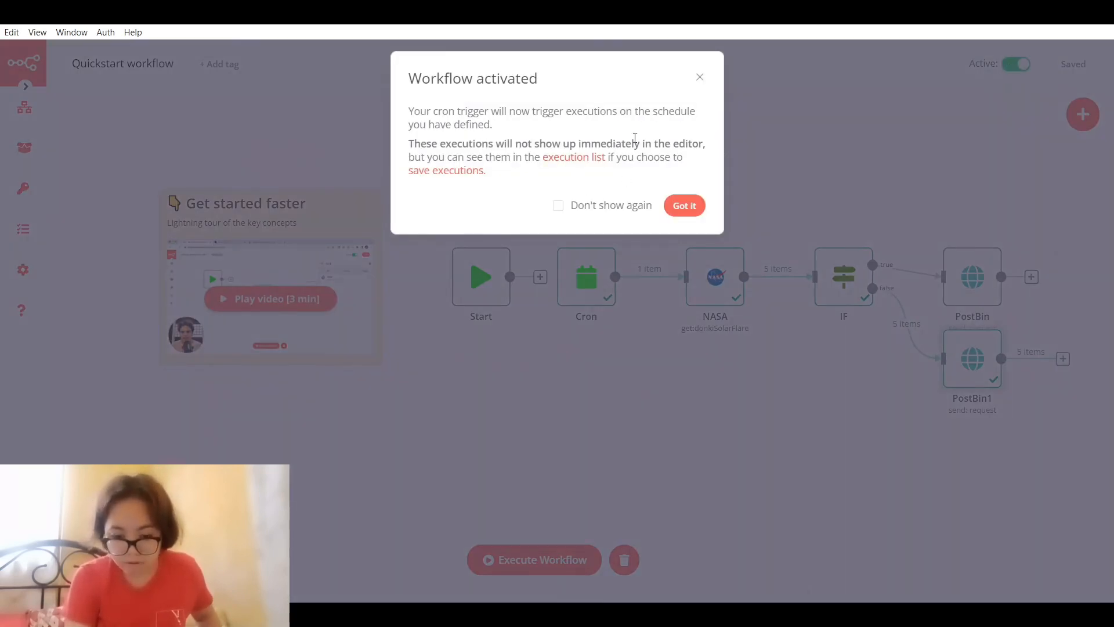
pyautogui.click(675, 207)
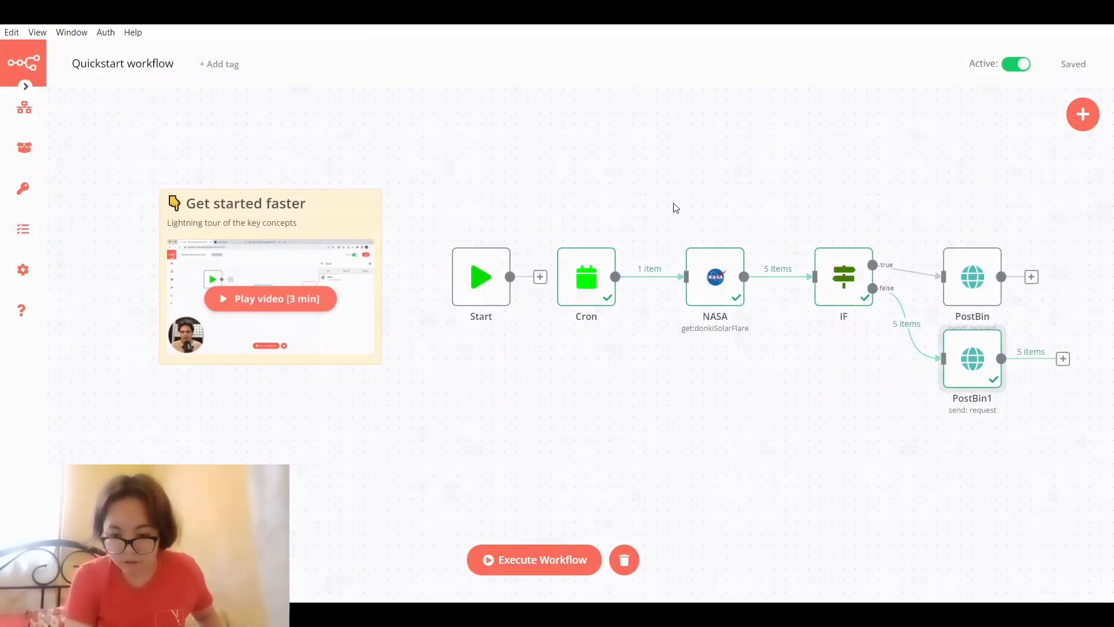
pyautogui.click(1013, 65)
pyautogui.click(1011, 65)
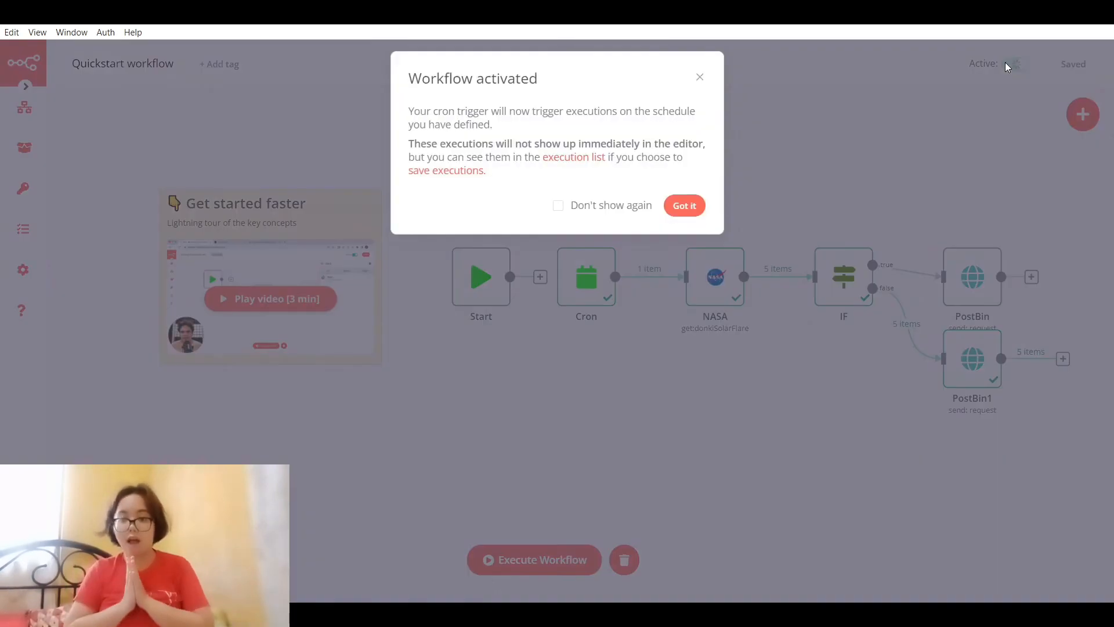